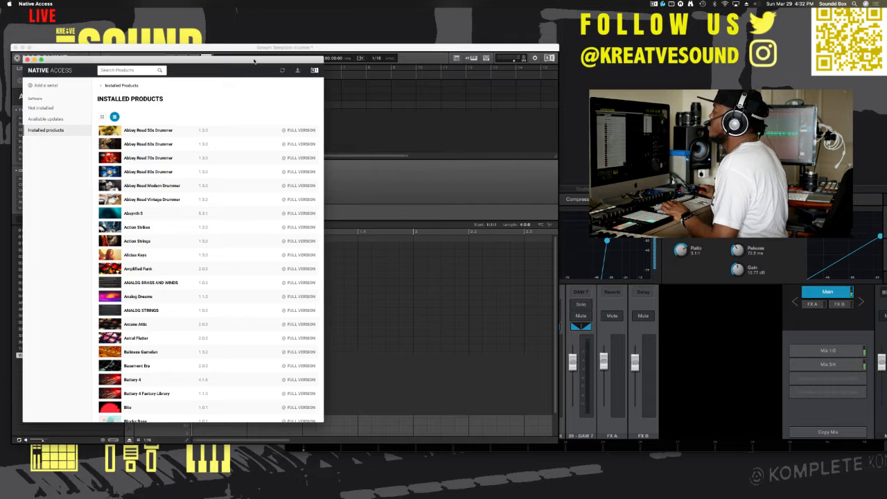
Step: Open the Native Access preferences showing the download, application and content file locations
drag(254, 61, 330, 58)
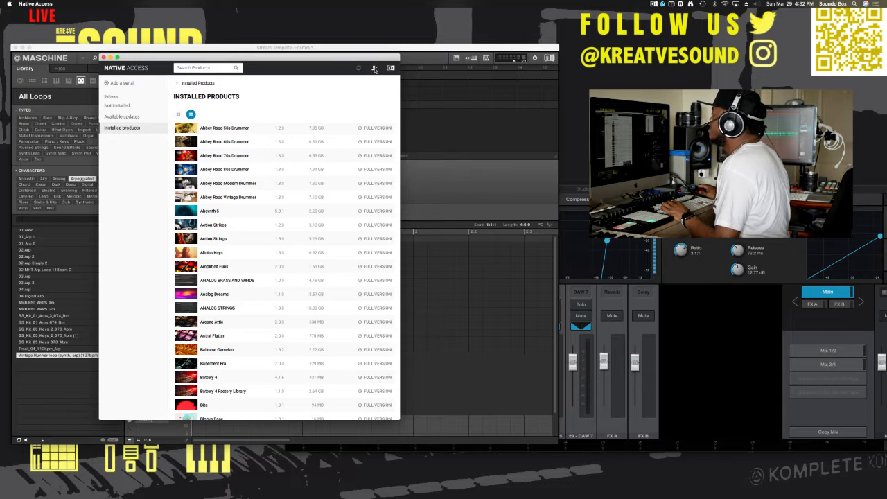
click(374, 68)
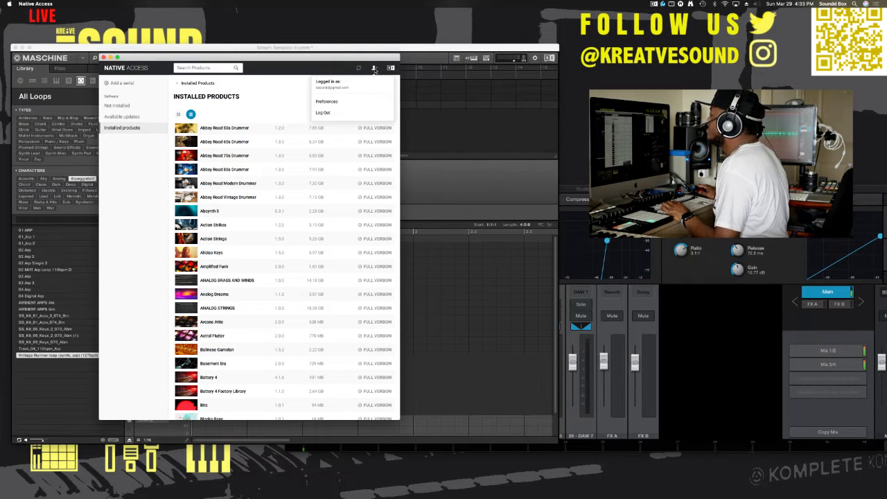
click(327, 101)
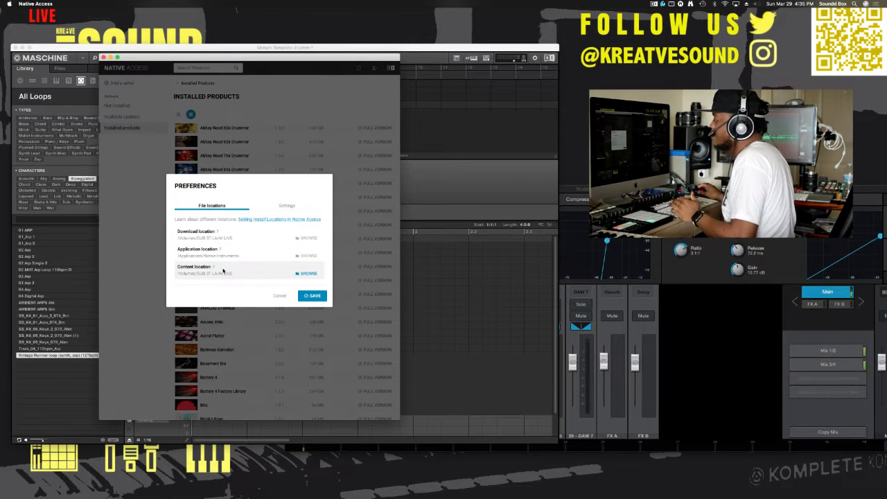
Step: Browse for the content location and select the NI LIVE folder on the ELIB ST LA drive
click(308, 273)
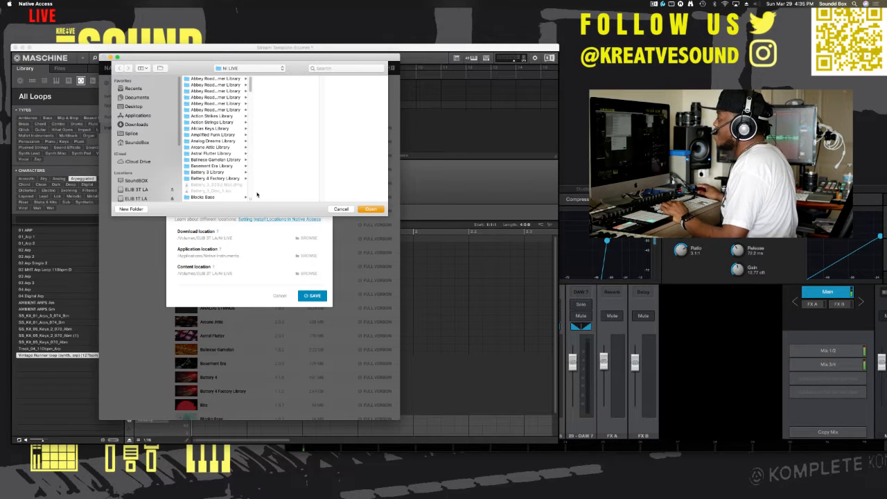
scroll(228, 155, down, 5)
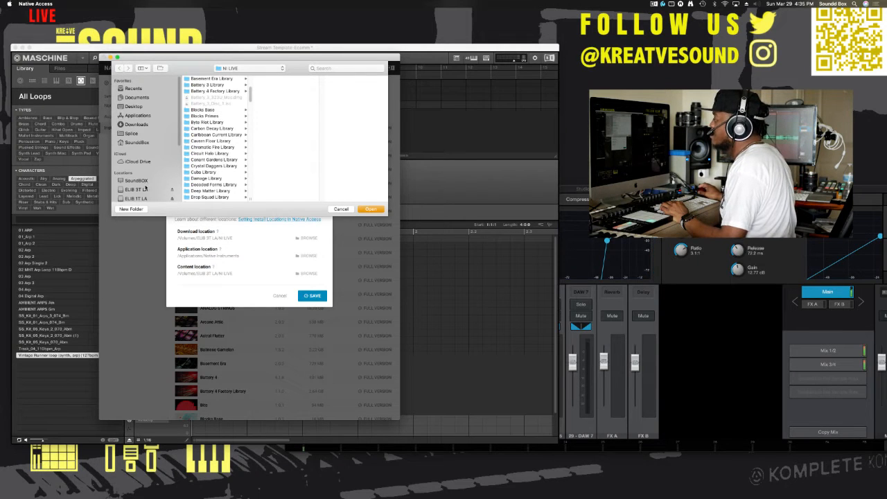
click(147, 190)
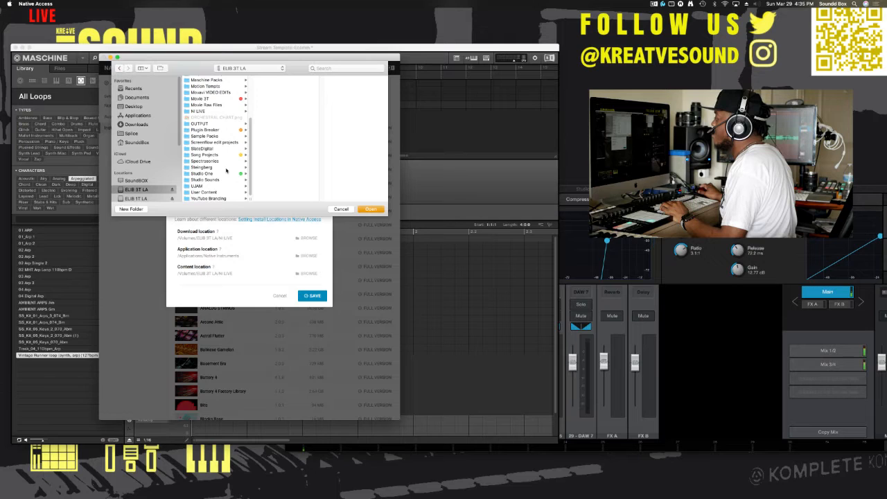
scroll(226, 171, up, 3)
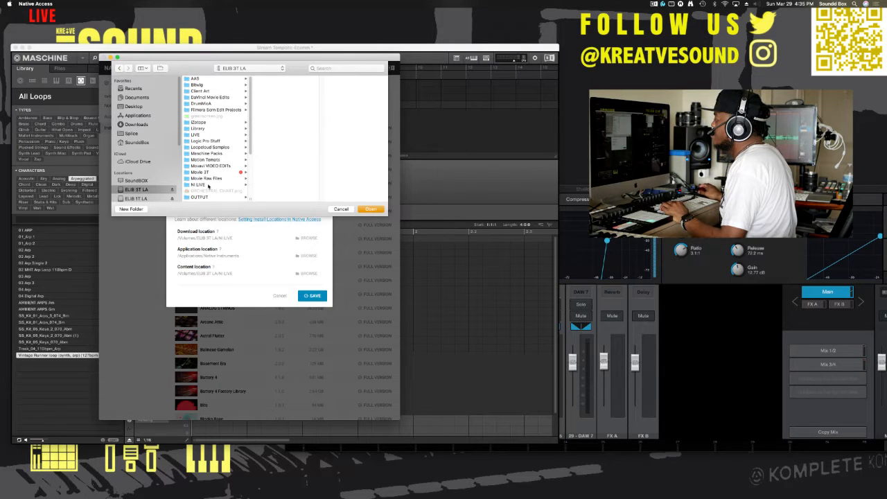
click(208, 185)
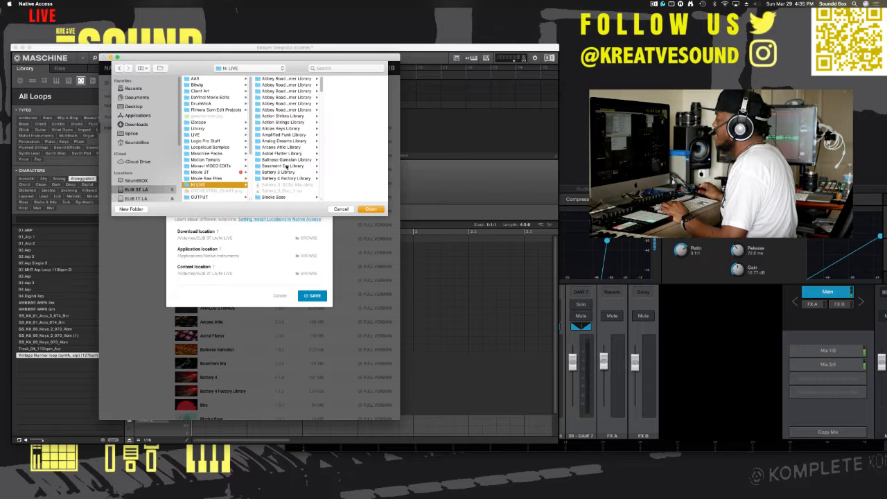
Step: Examine the contents of individual library folders inside NI LIVE, from Analog Dreams Library through Una Corda Library to Vintage Heat
click(298, 141)
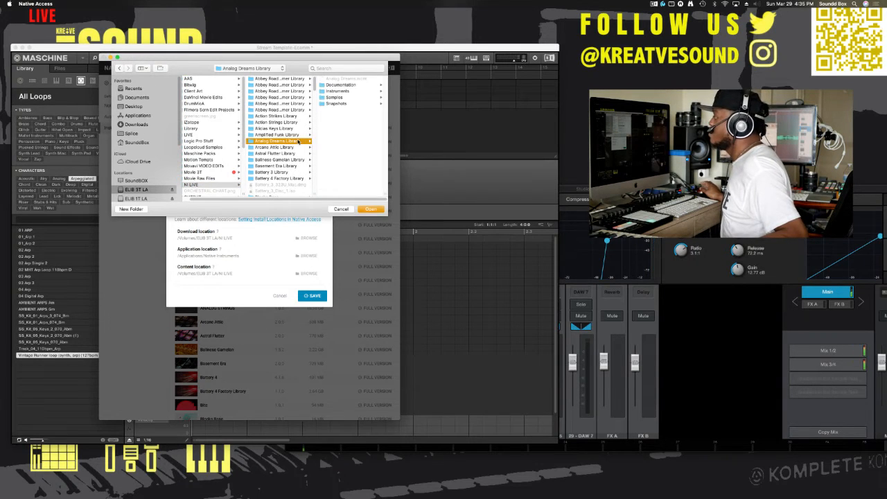
click(293, 147)
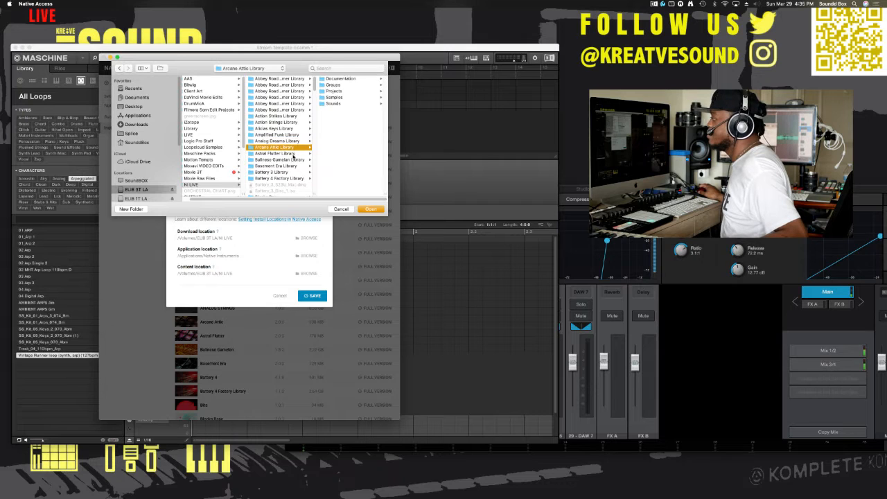
click(293, 153)
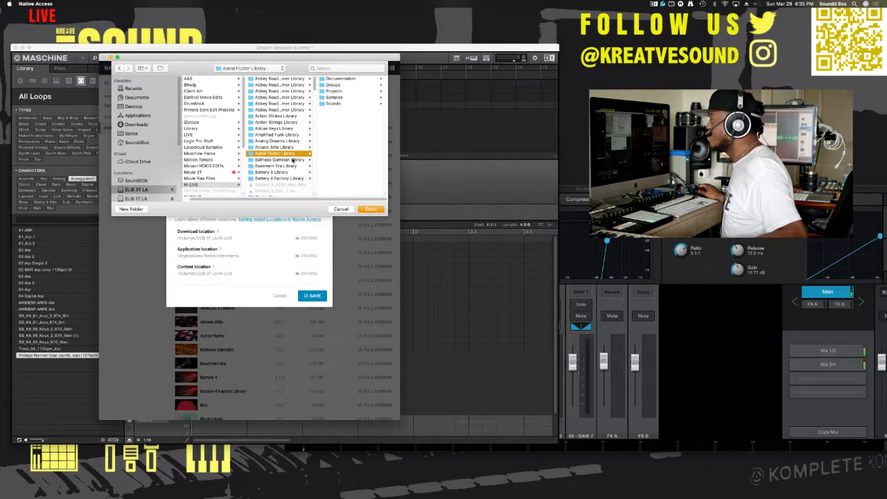
click(294, 160)
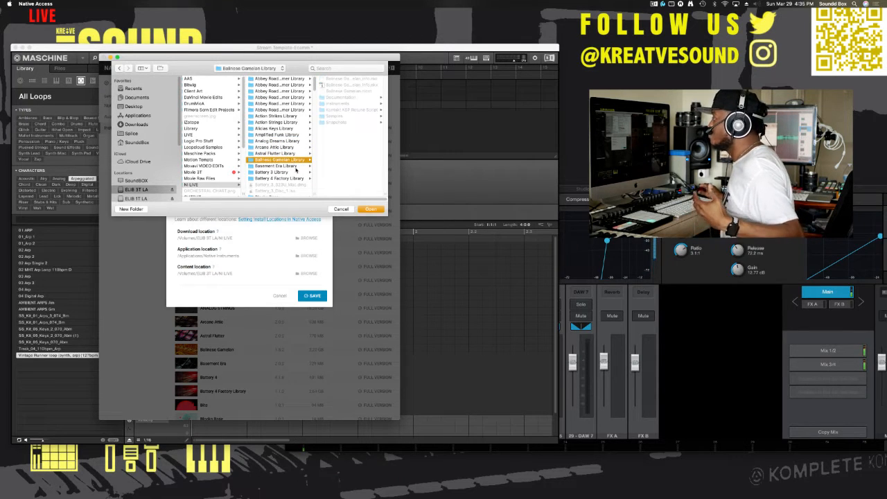
click(295, 167)
scroll(296, 171, down, 5)
scroll(296, 170, down, 5)
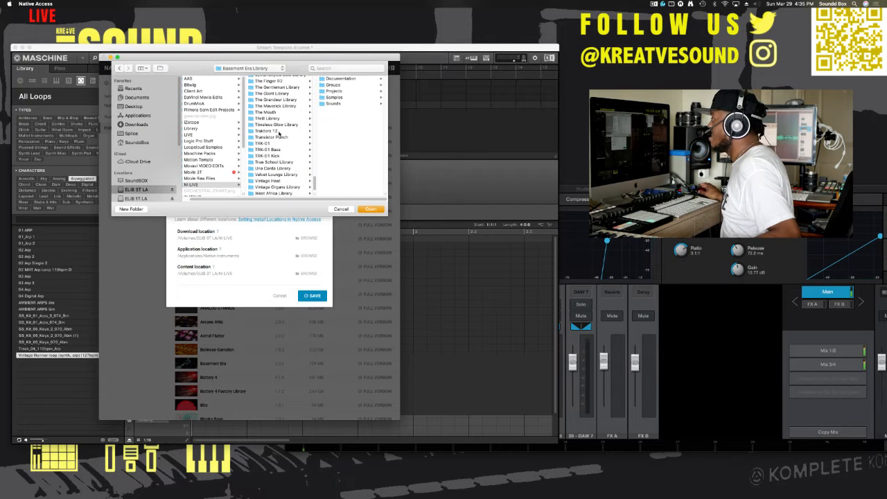
click(278, 130)
click(279, 150)
click(283, 168)
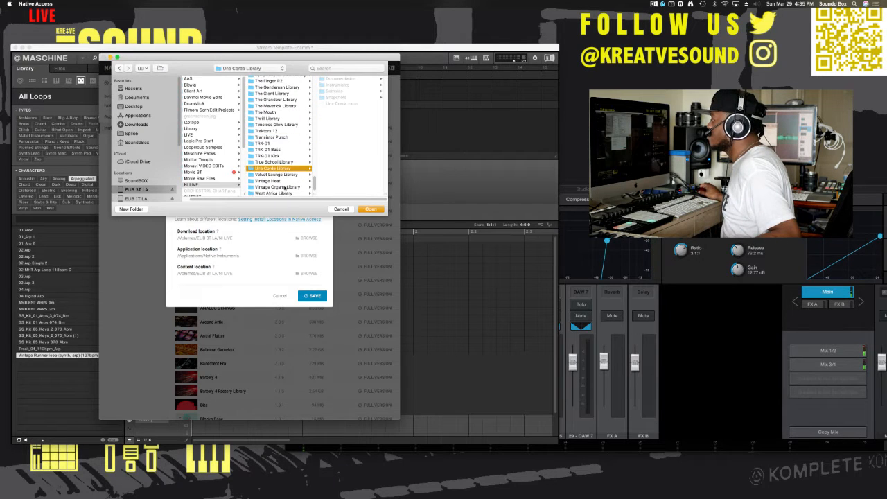
click(284, 181)
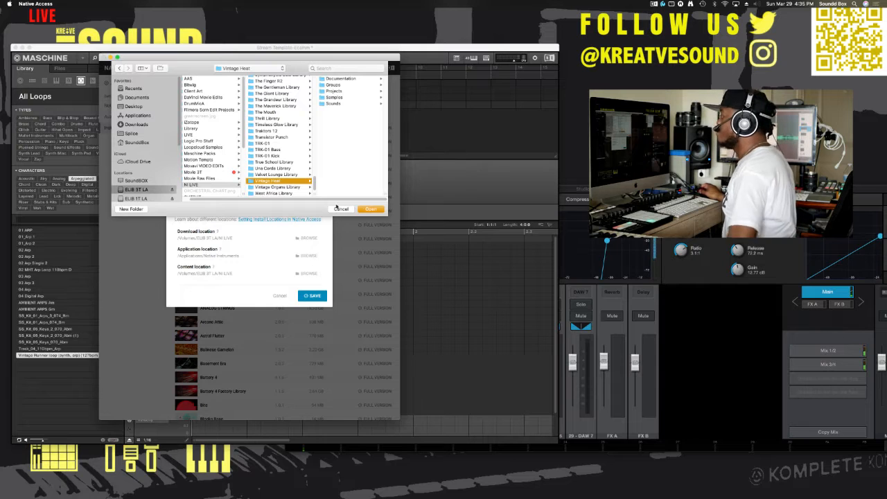
Step: Leave the file location preferences without saving and close the Native Access window to return to Maschine
click(339, 209)
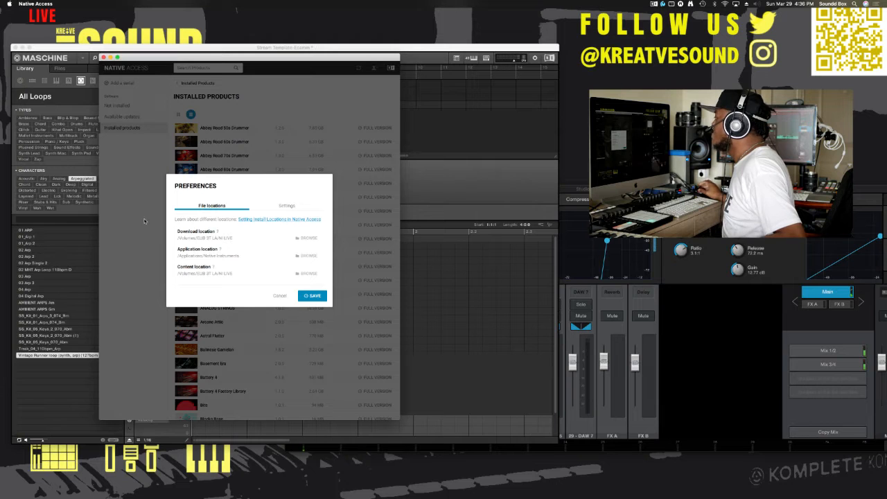
click(279, 296)
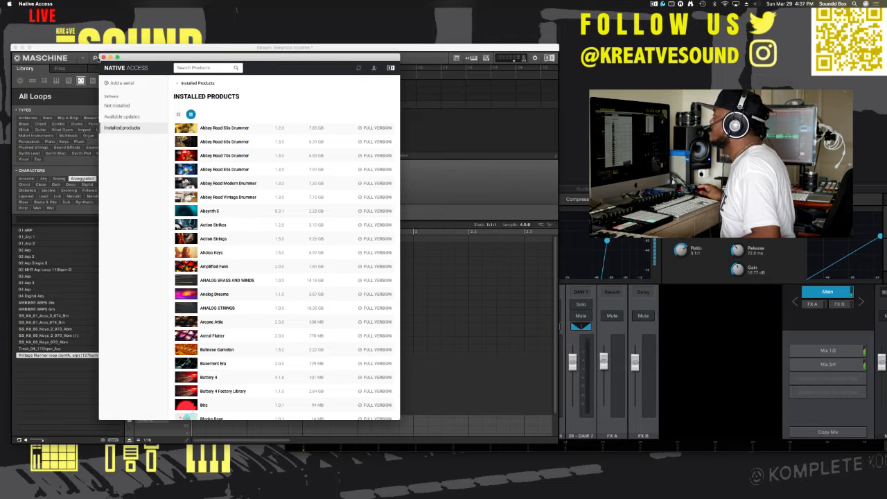
click(103, 58)
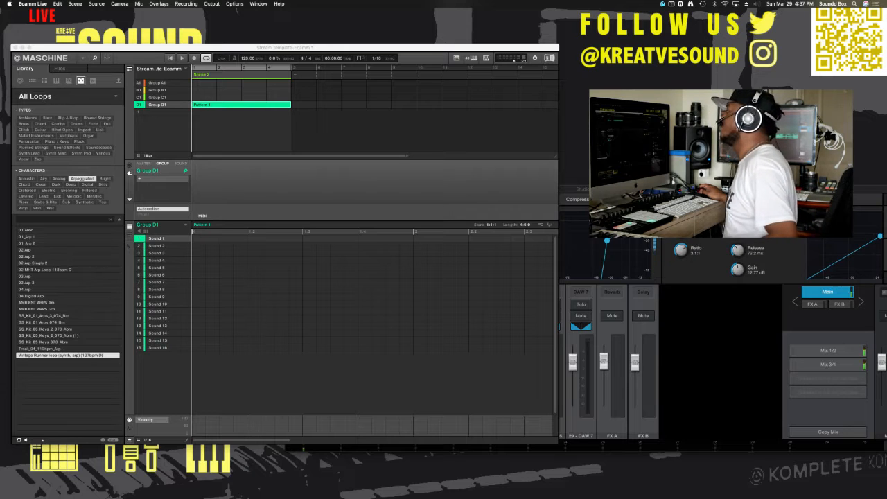
click(270, 186)
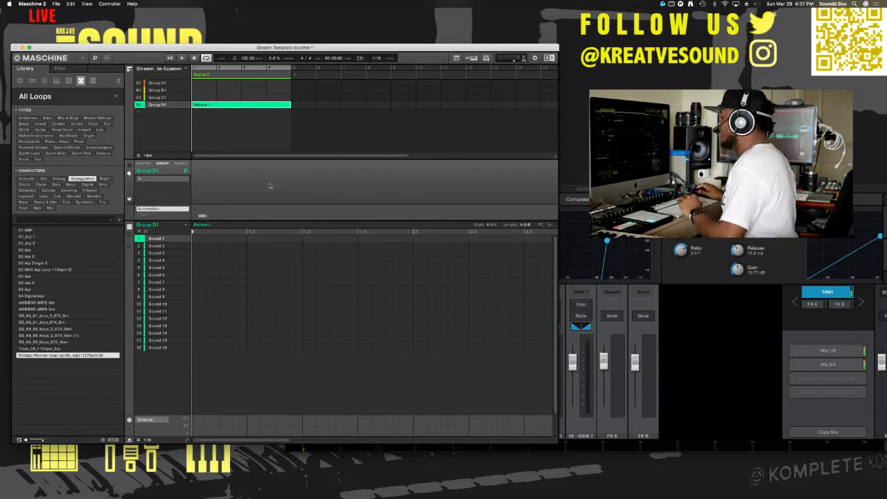
Step: Switch to the Chrome window and go to sounds.com
mouse_move(416, 495)
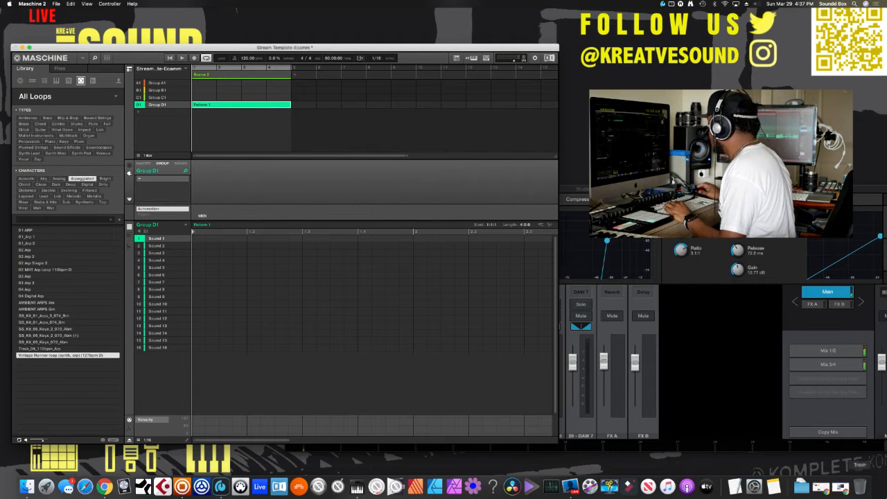
click(821, 487)
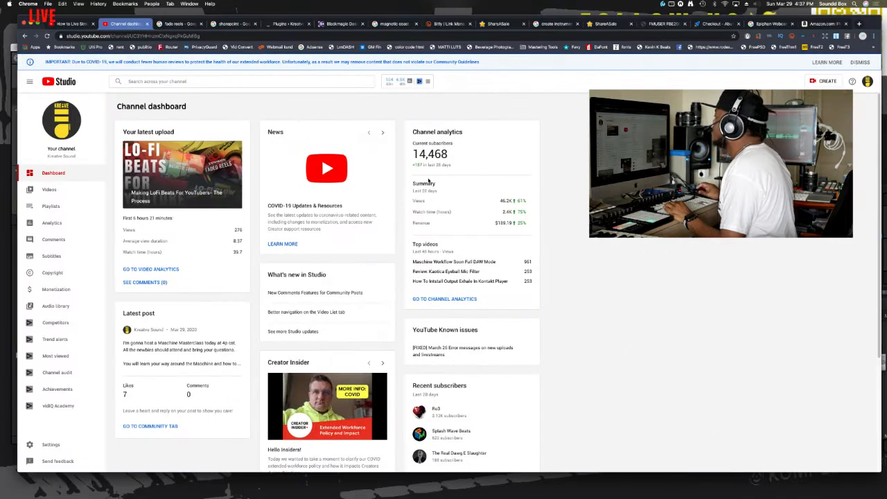
click(384, 36)
text(sounds.com)
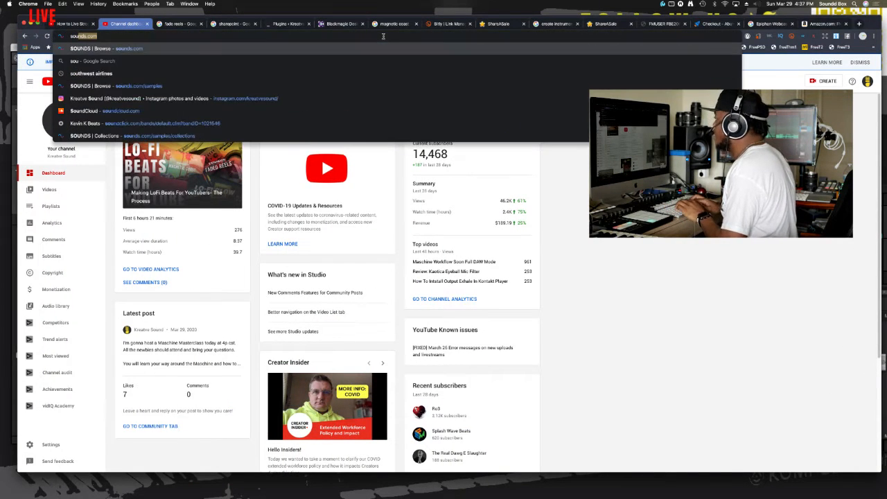
key(Return)
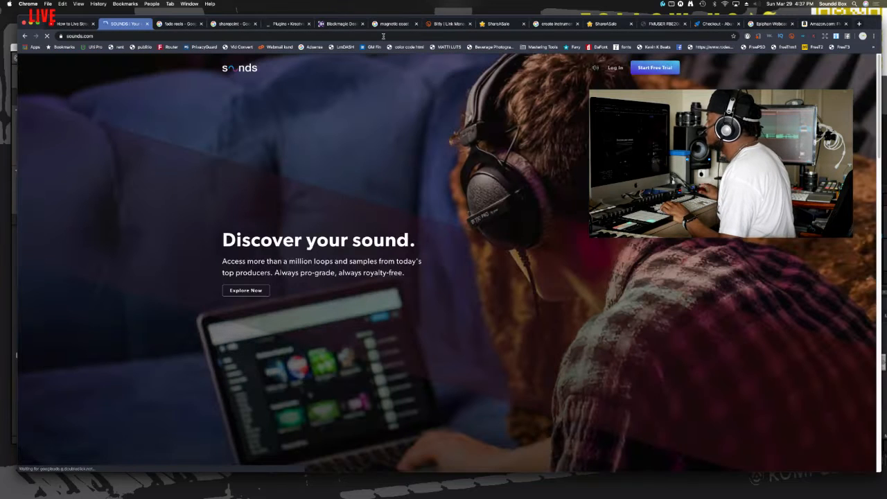
Step: Log in to Sounds with the Native ID, filling in the saved e-mail address and account password
scroll(328, 233, down, 15)
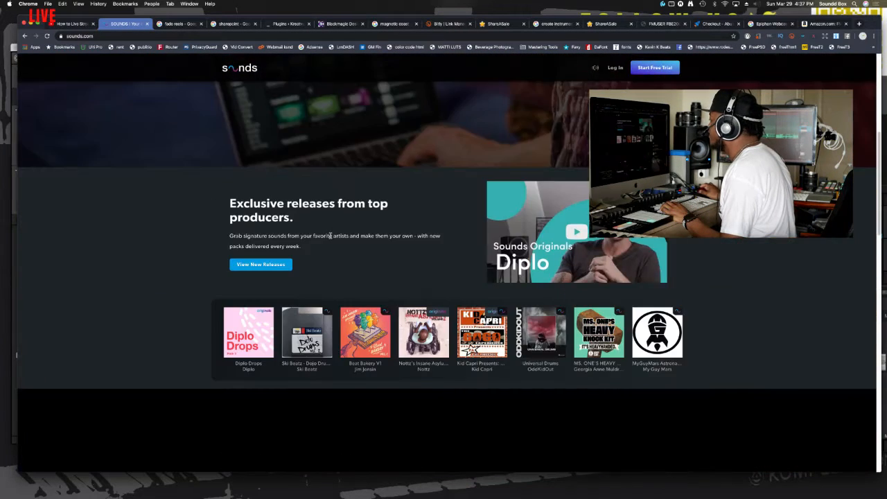
scroll(337, 242, down, 10)
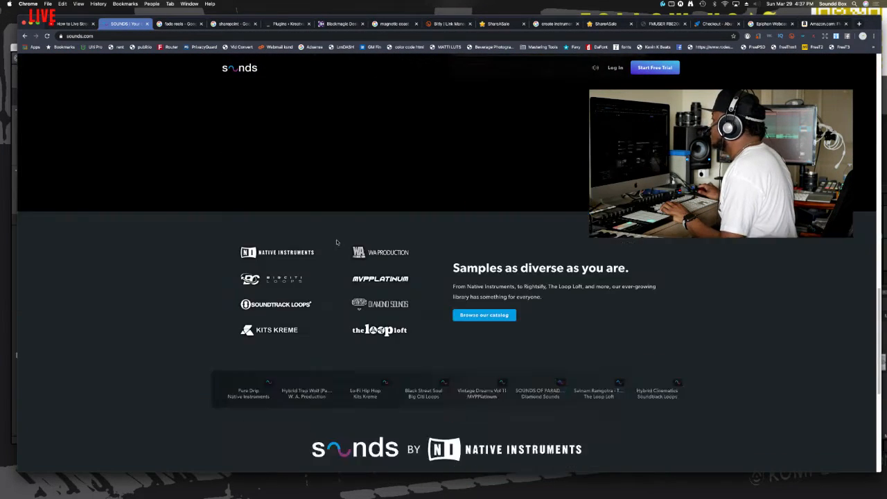
scroll(337, 242, up, 20)
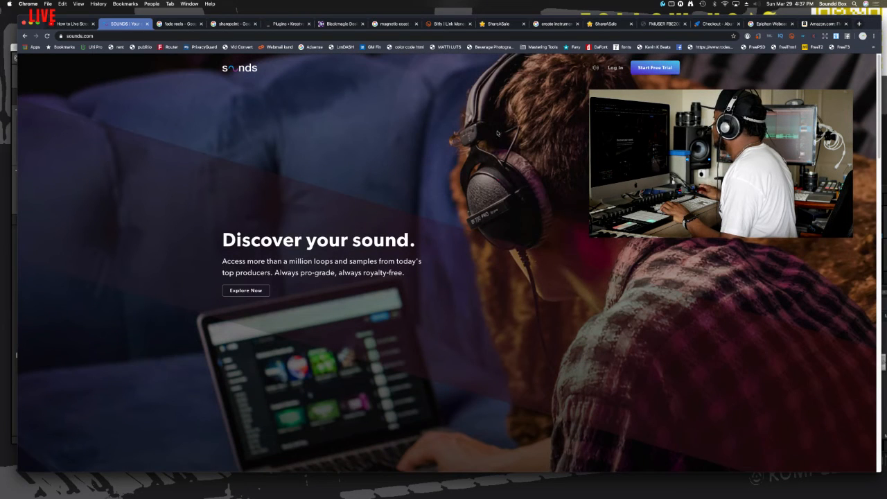
click(616, 68)
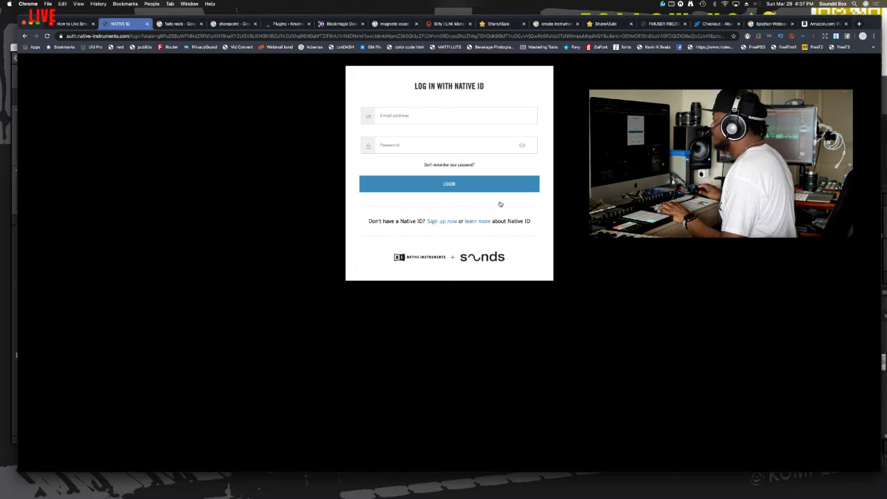
click(431, 116)
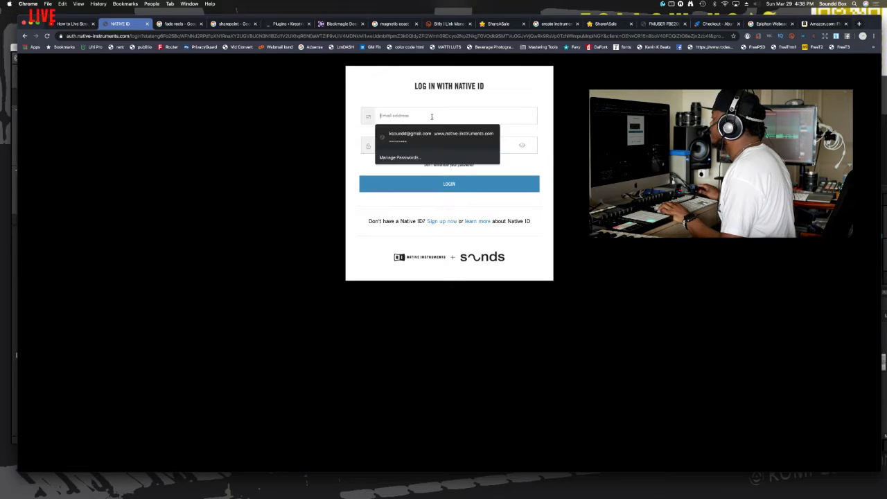
click(433, 142)
click(435, 184)
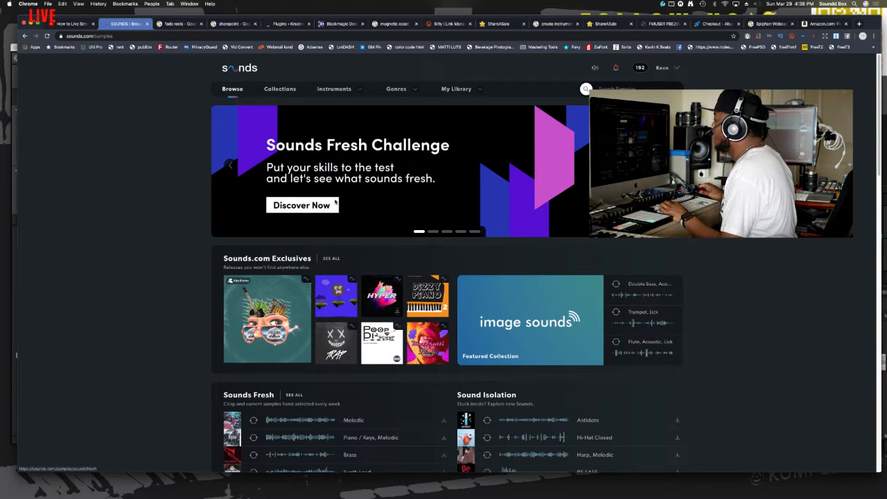
Step: Look through the Sounds browse page, examining the exclusives, originals, featured collections and genre highlights
scroll(336, 210, down, 3)
scroll(336, 209, down, 5)
scroll(336, 209, down, 8)
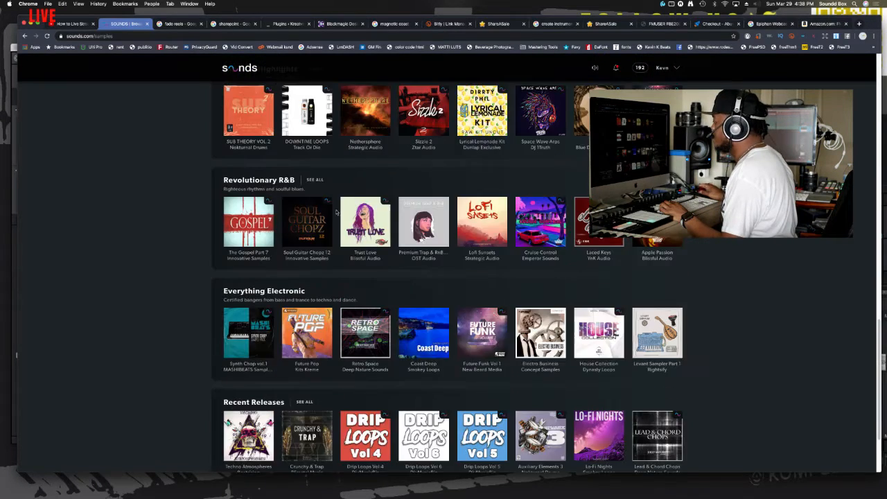
scroll(336, 212, up, 12)
scroll(336, 212, up, 6)
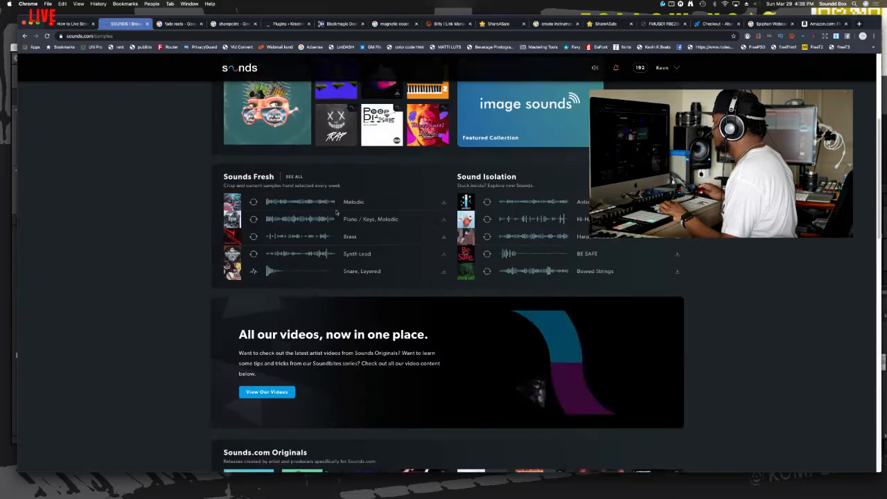
scroll(338, 213, down, 2)
scroll(337, 212, down, 5)
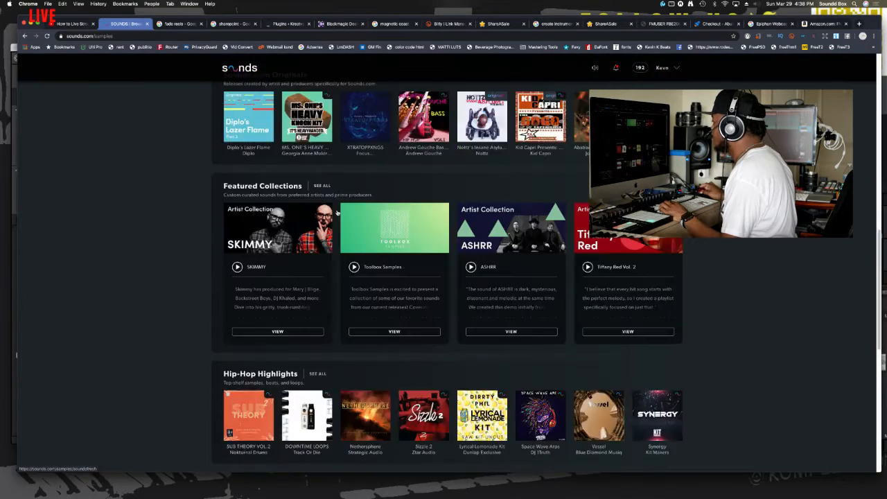
scroll(339, 212, up, 8)
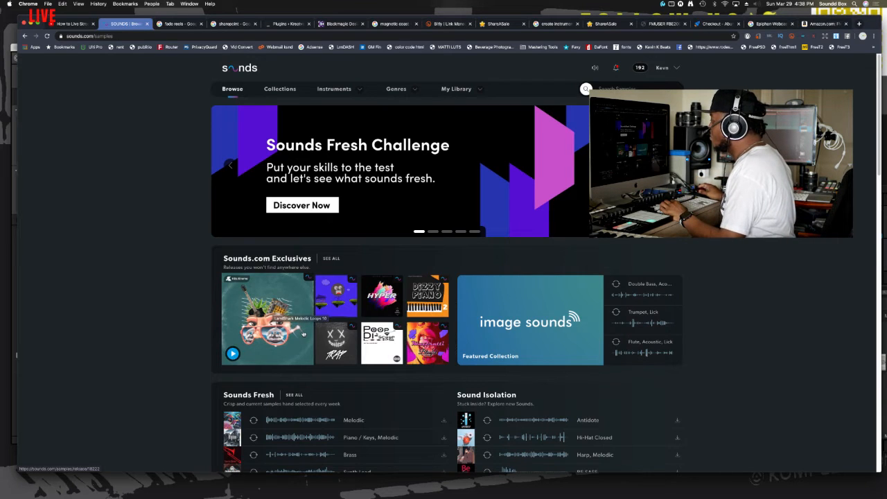
scroll(301, 342, down, 10)
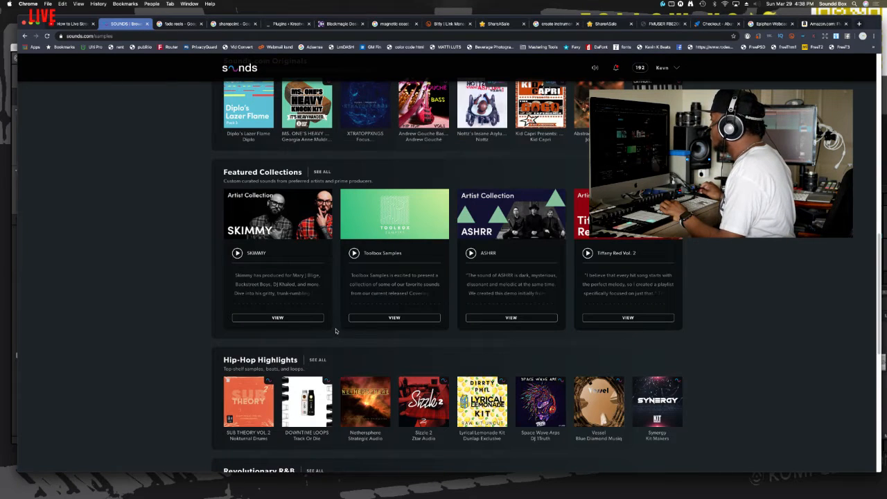
scroll(335, 333, up, 3)
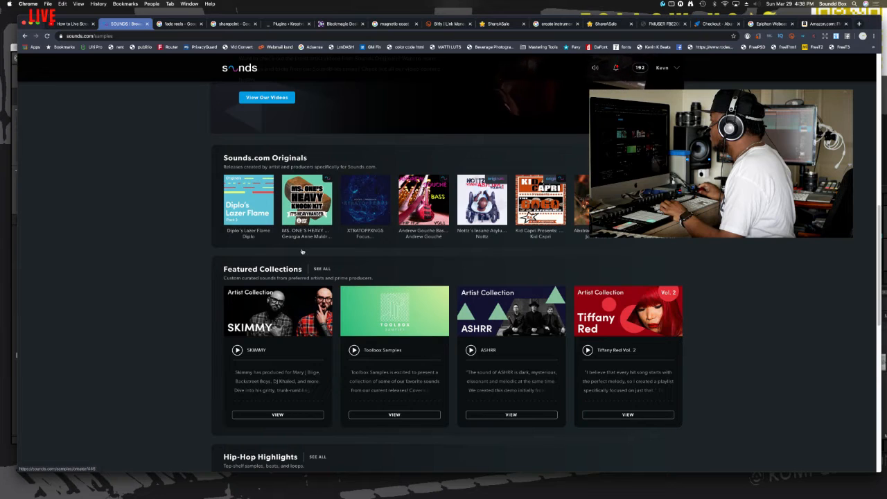
Step: Play the Diplo's Lazer Flame demo and look over the featured collections and genre highlights on the Sounds browse page
click(234, 215)
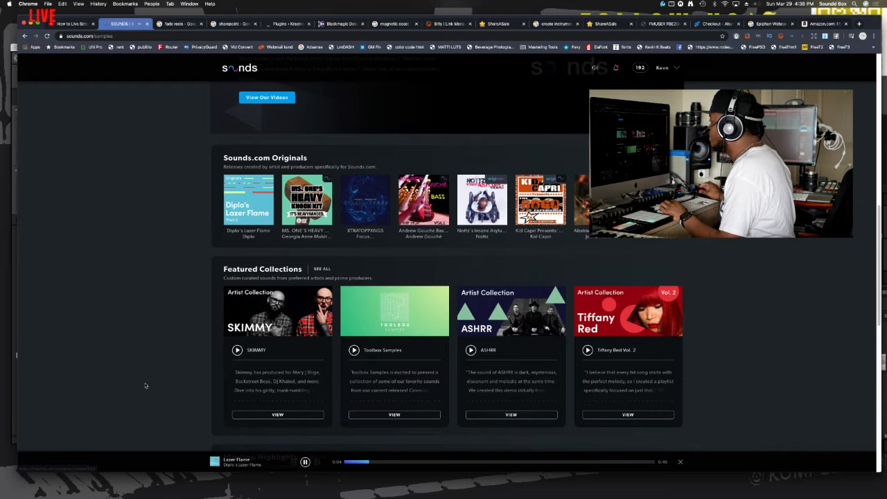
scroll(367, 326, up, 10)
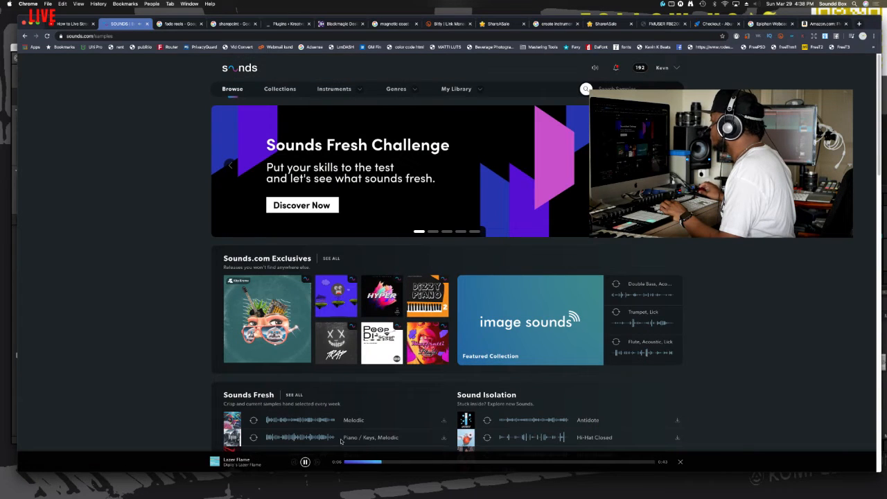
scroll(370, 322, down, 10)
scroll(371, 293, down, 3)
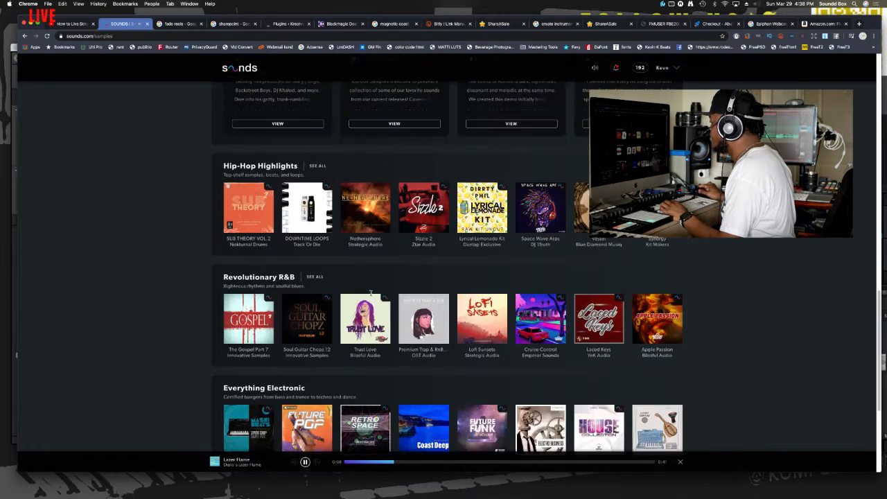
scroll(370, 293, up, 7)
scroll(371, 294, down, 4)
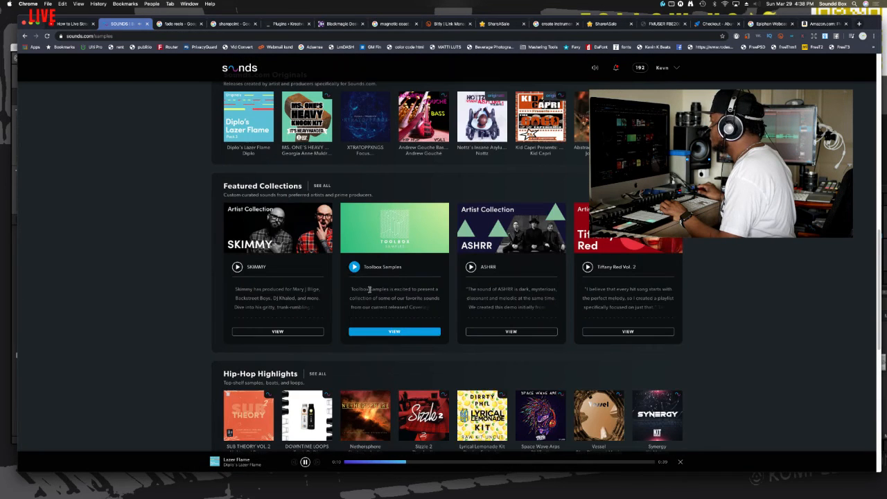
scroll(428, 310, up, 3)
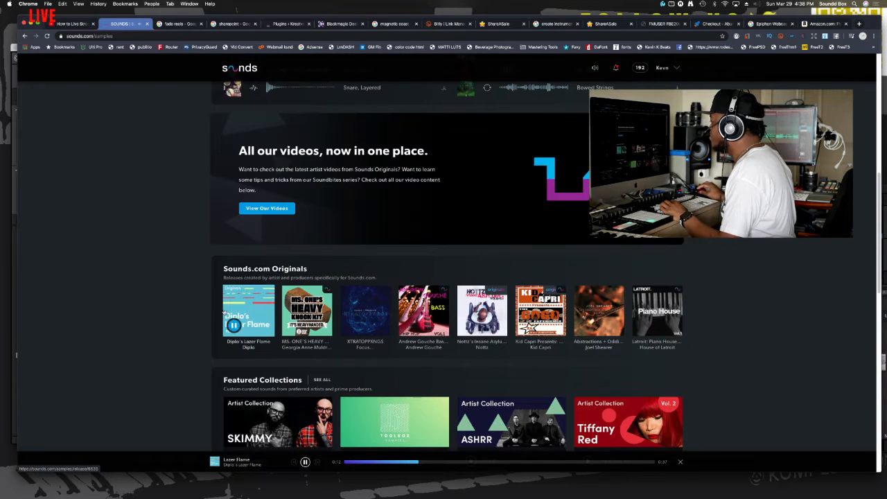
Step: Open the Diplo's Lazer Flame release, look through its sample list and check the Download All options
click(252, 301)
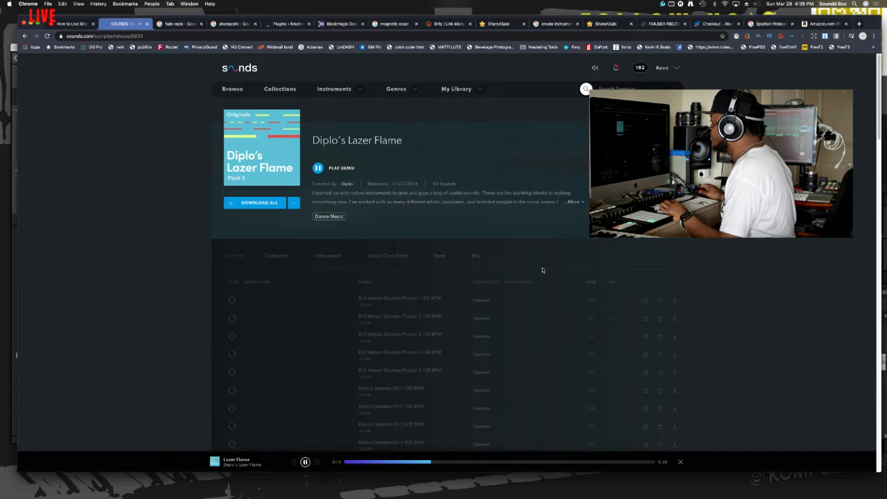
scroll(433, 300, down, 2)
scroll(433, 299, down, 10)
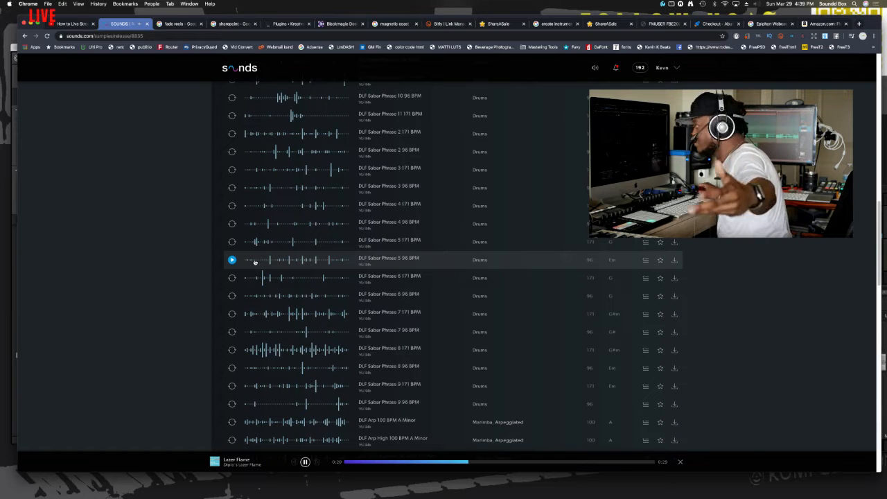
scroll(254, 262, up, 12)
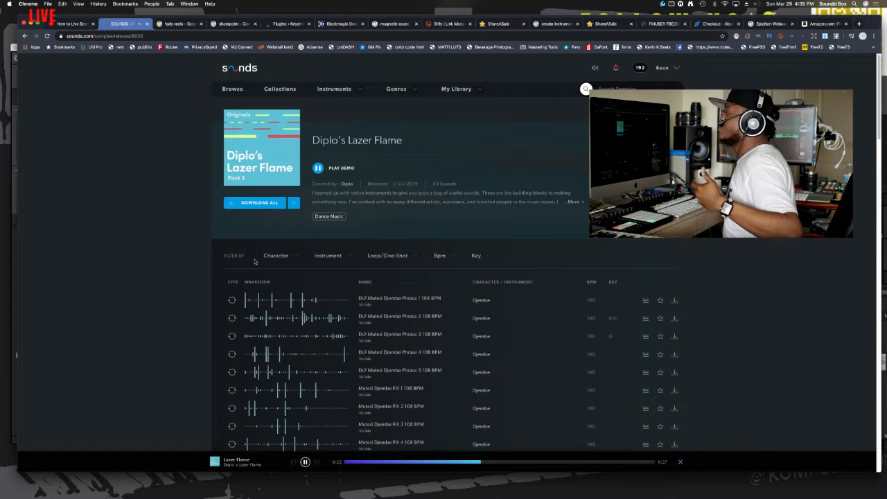
click(293, 203)
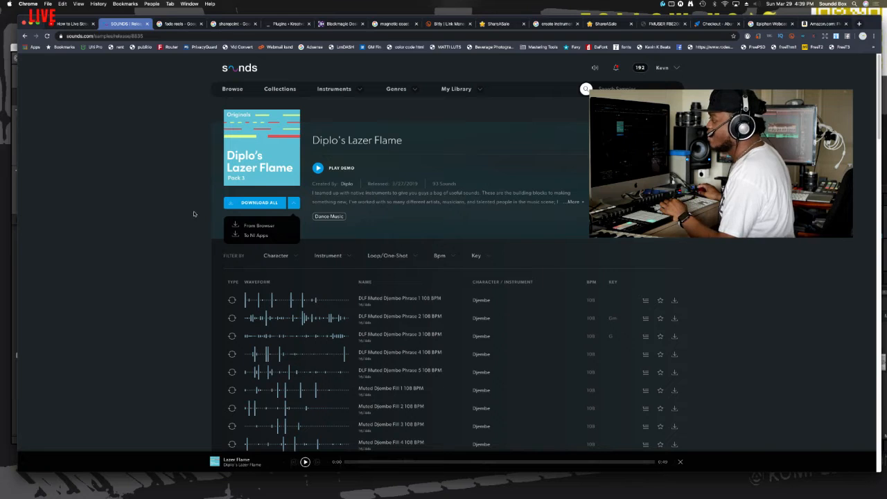
click(166, 179)
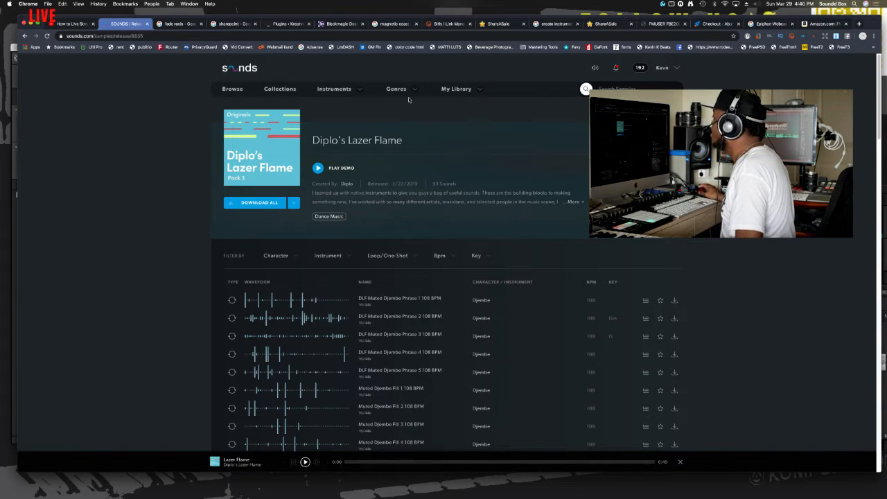
Step: Visit the Collections page and open My Library to examine its collections and its recommended, saved and downloaded sounds
click(284, 91)
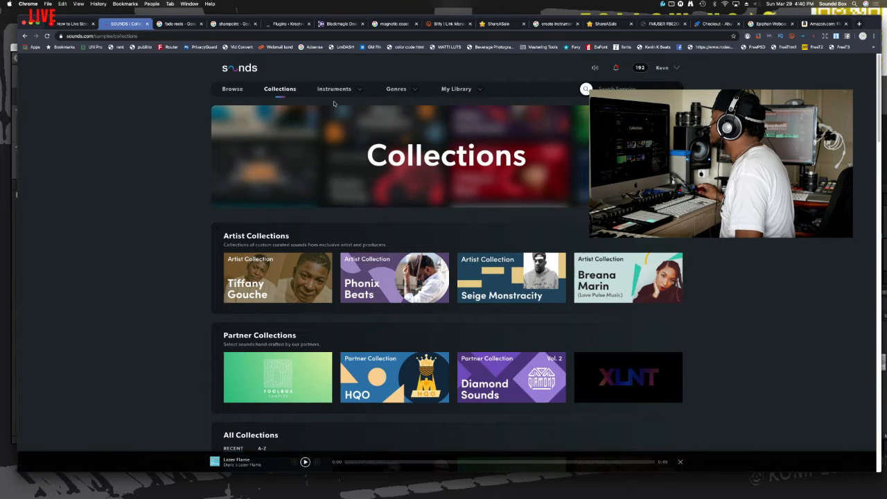
click(456, 89)
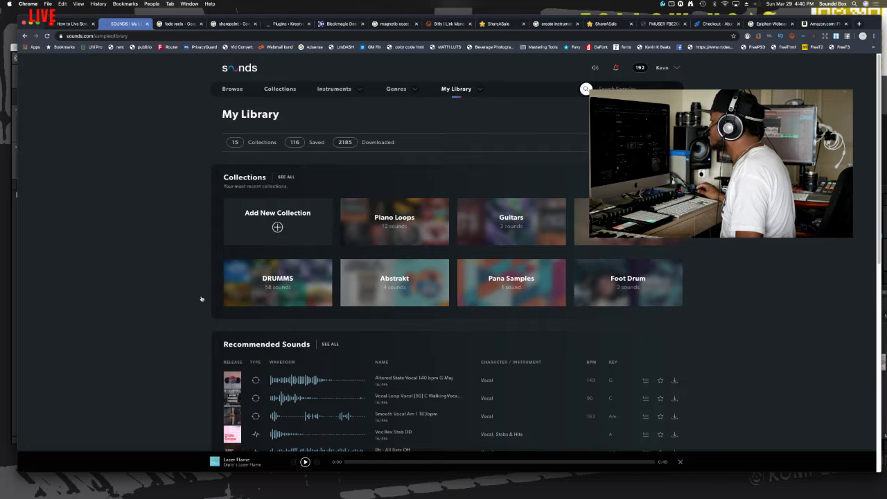
scroll(277, 298, down, 5)
scroll(337, 287, up, 5)
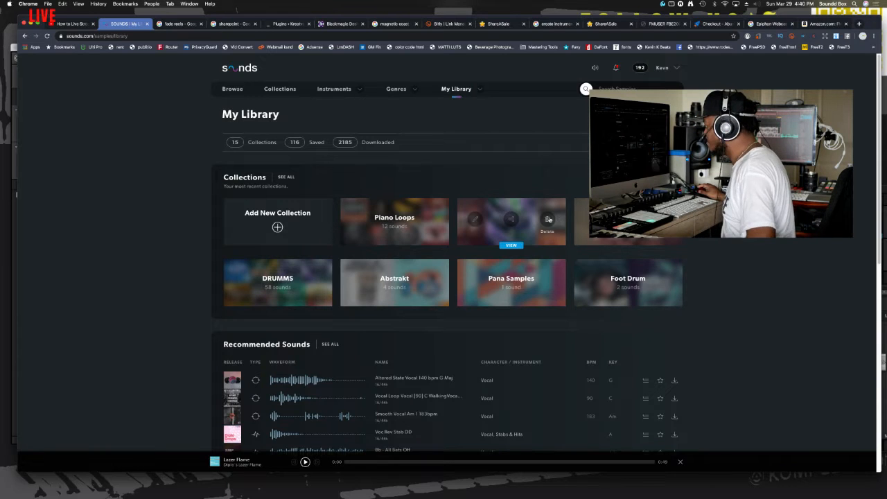
scroll(542, 221, down, 5)
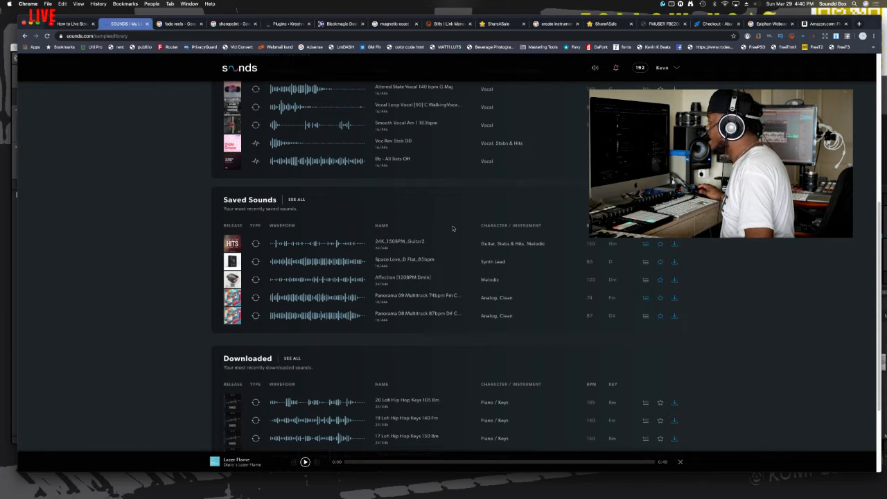
scroll(453, 229, down, 3)
scroll(453, 228, up, 8)
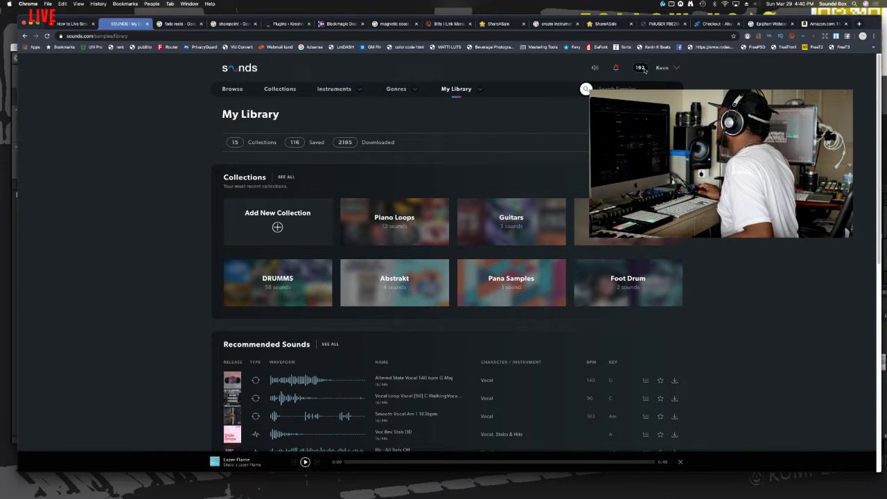
Step: Look through the Sounds notifications and close the list
click(617, 69)
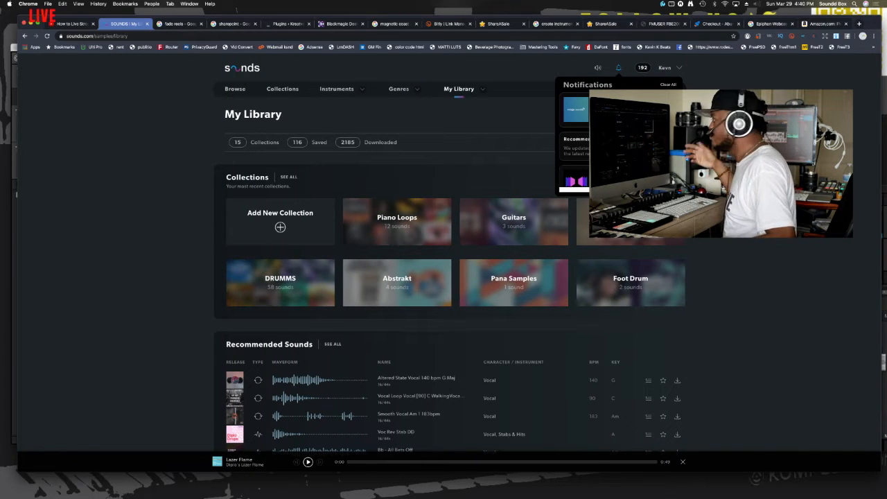
scroll(619, 142, down, 3)
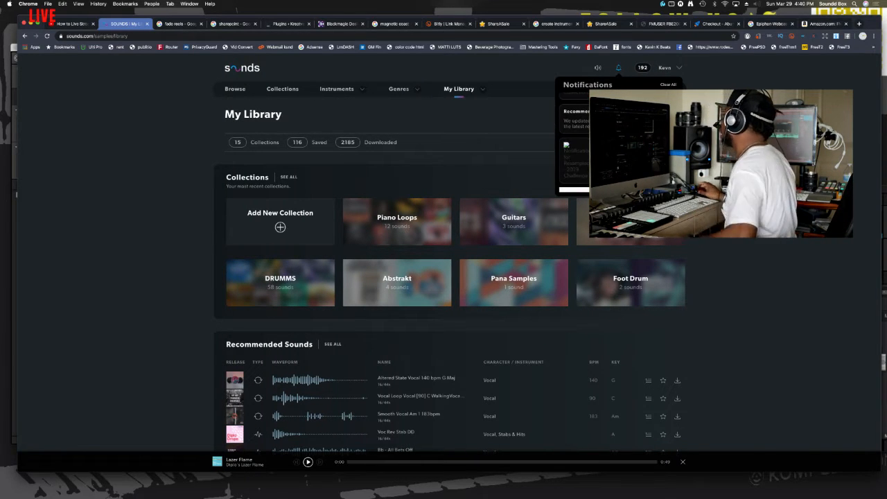
key(Escape)
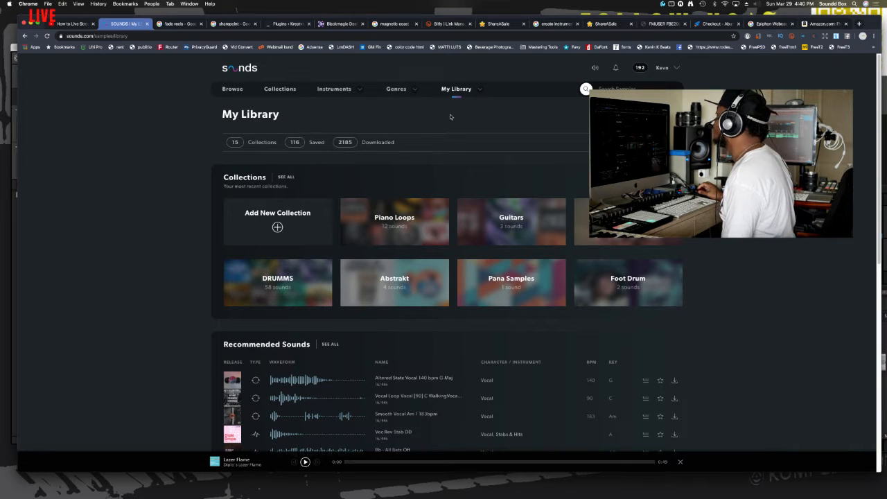
Step: Look over My Library once more, put the Sounds browser window away and bring Maschine to the front
scroll(450, 114, down, 10)
scroll(453, 117, up, 10)
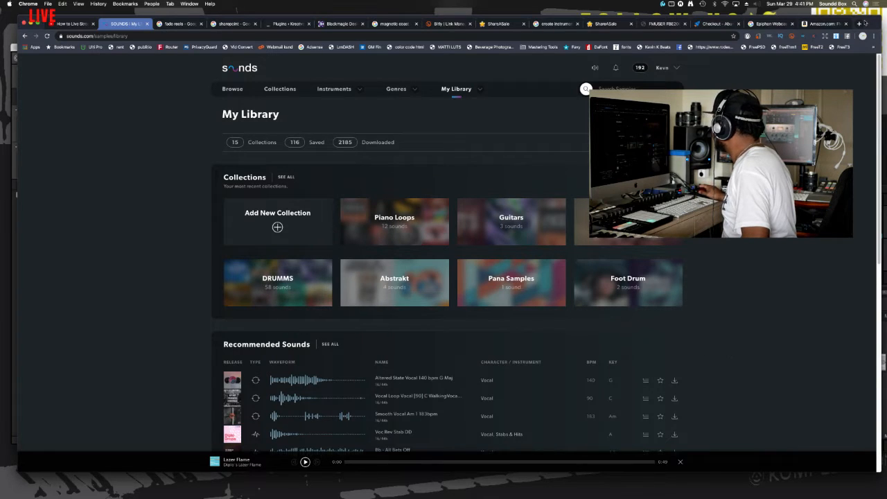
click(33, 24)
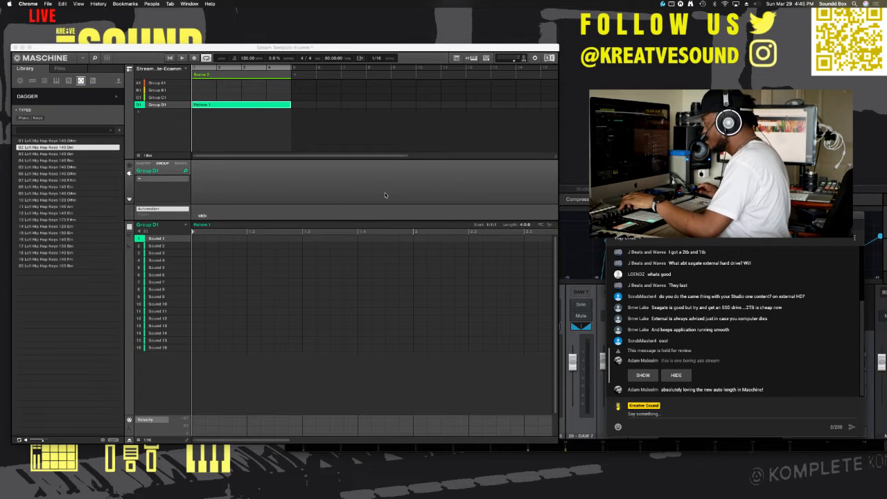
click(279, 196)
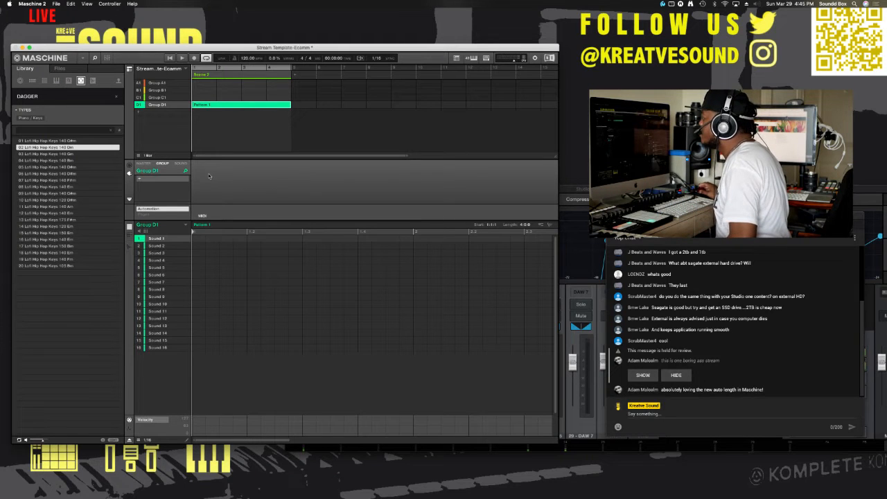
Step: Display the Aux output settings of Group D1 in place of the plug-in view and switch to Ecamm Live
click(143, 163)
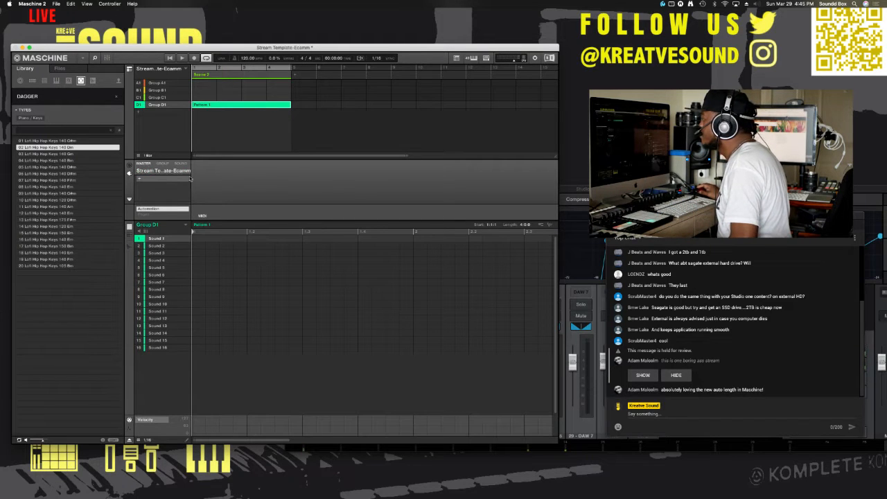
click(129, 166)
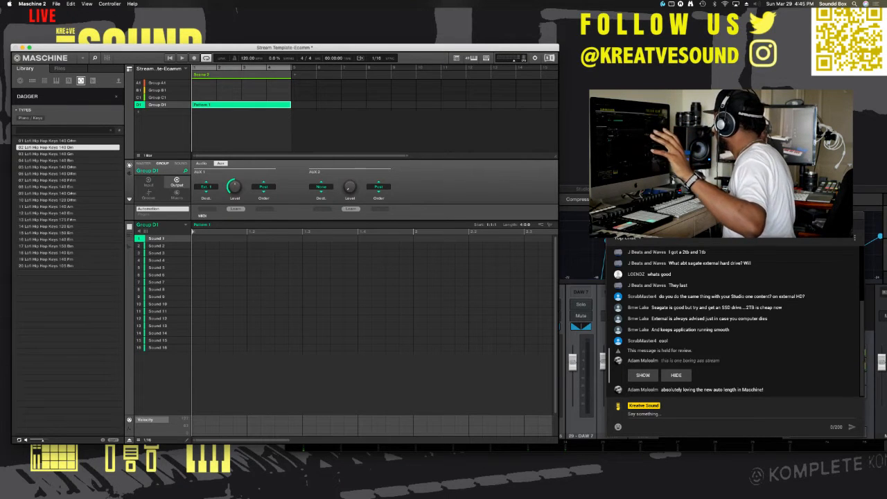
key(super+Tab)
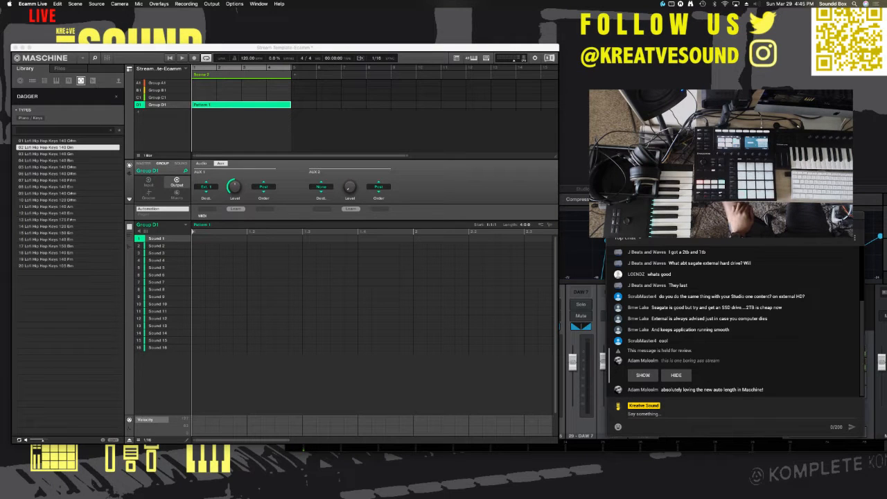
Step: Return to Maschine and browse the library's product list, from the Native Instruments expansions to the Sounds.com collections
click(45, 98)
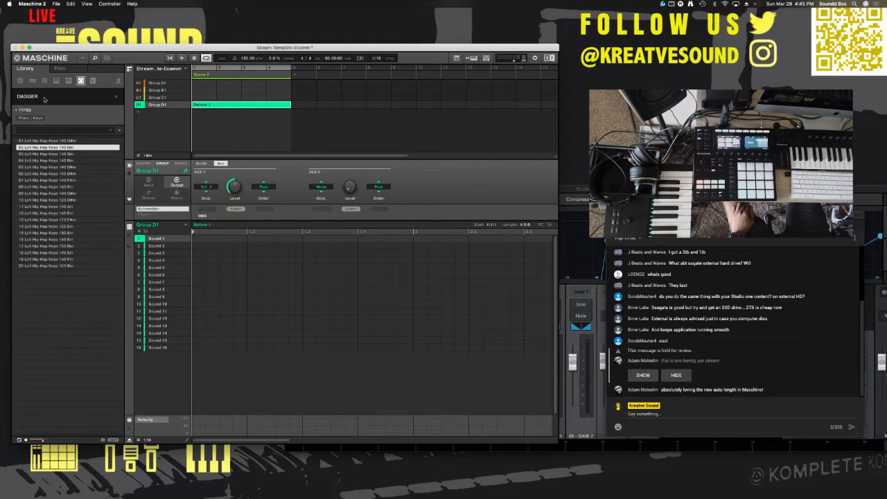
click(49, 99)
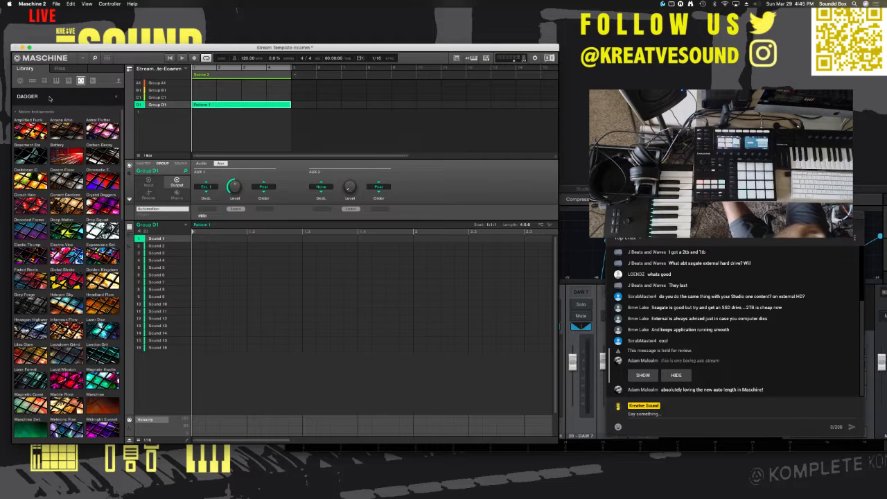
scroll(76, 204, up, 10)
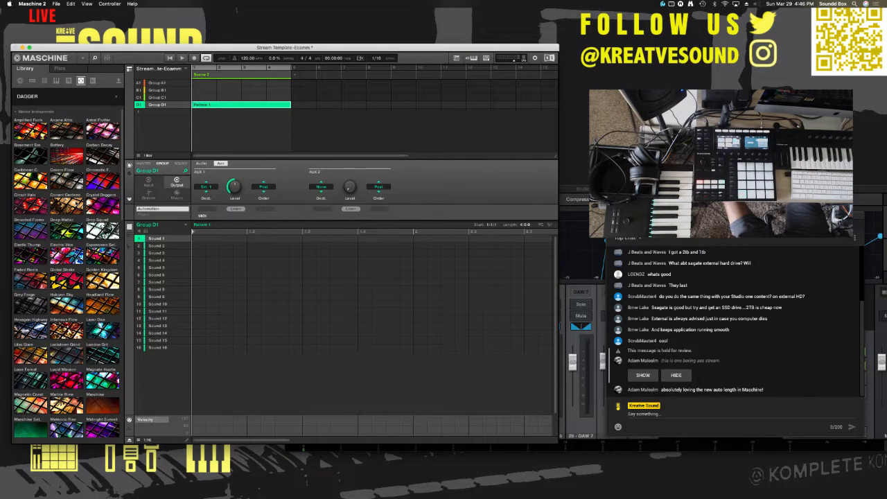
click(62, 94)
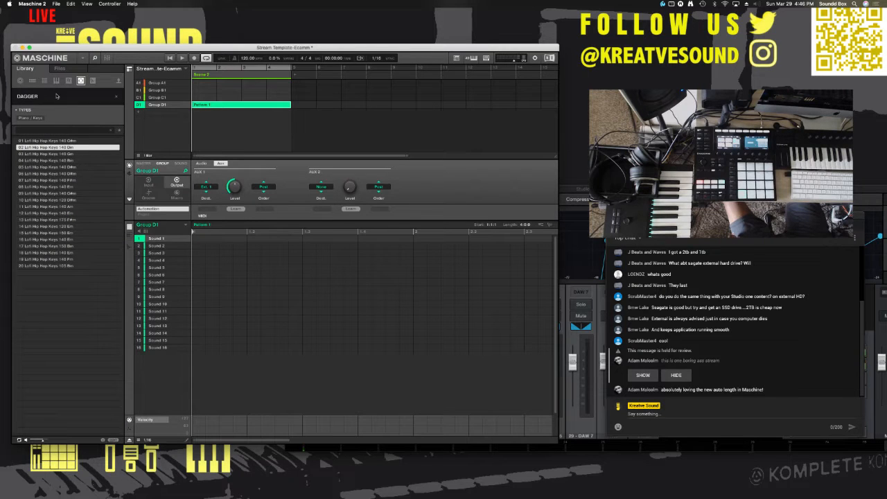
click(64, 97)
scroll(102, 183, down, 2)
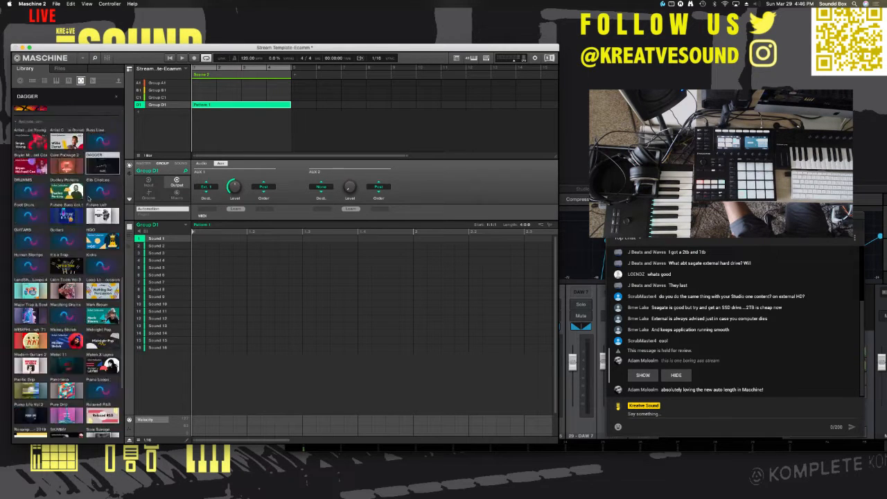
scroll(85, 197, up, 2)
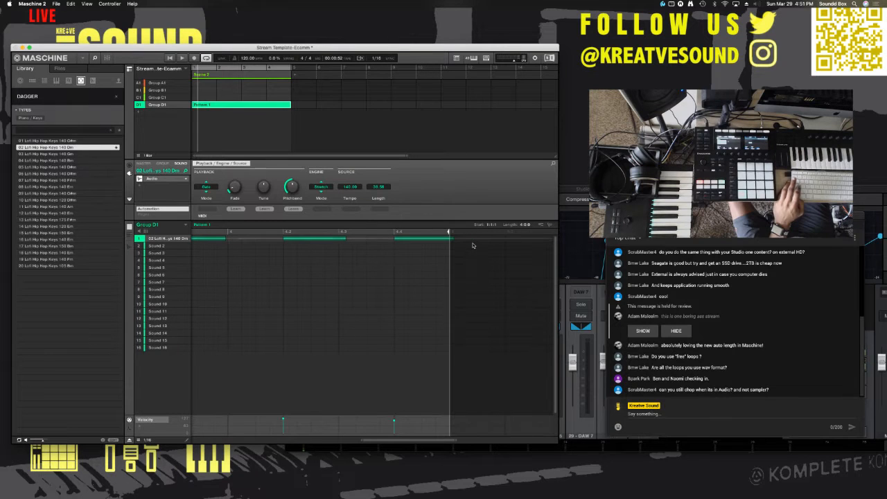
Step: Shorten the last Lofi Hip Hop Keys note to the end of Pattern 1, adjust the preceding note's end, and play the pattern
drag(453, 239, 450, 240)
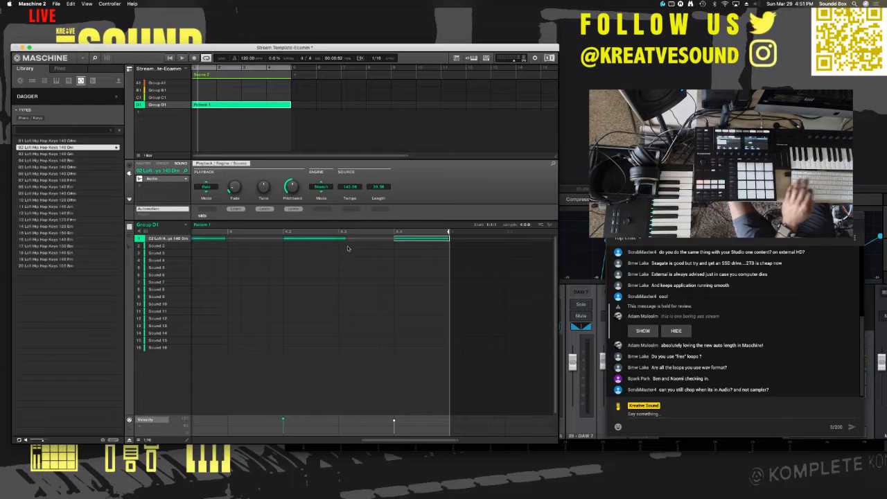
drag(346, 240, 319, 241)
scroll(320, 248, left, 5)
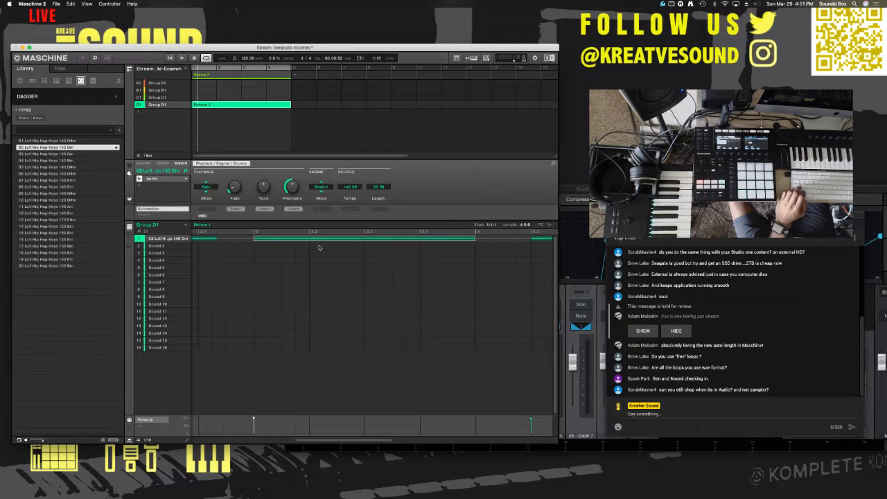
scroll(319, 247, left, 3)
scroll(319, 248, left, 2)
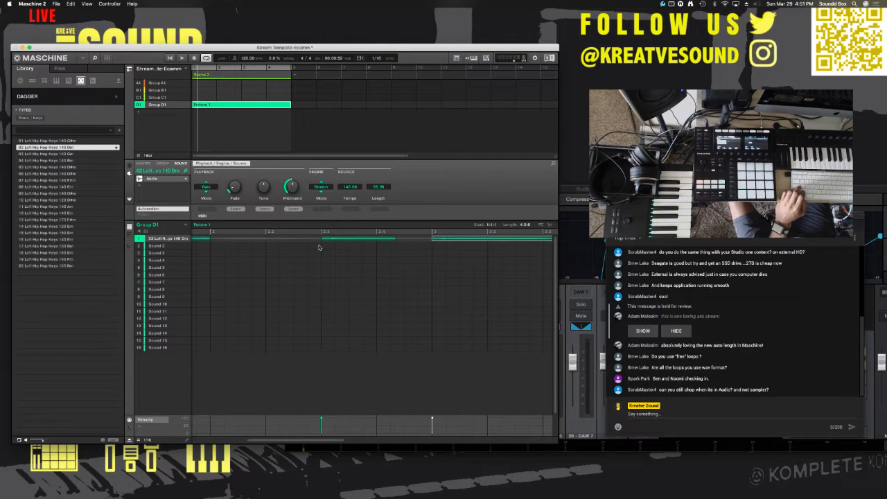
scroll(320, 247, left, 3)
key(space)
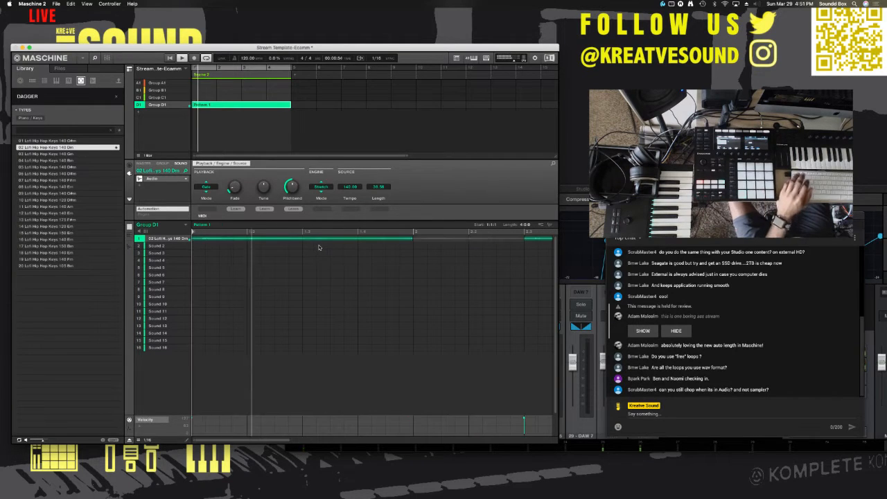
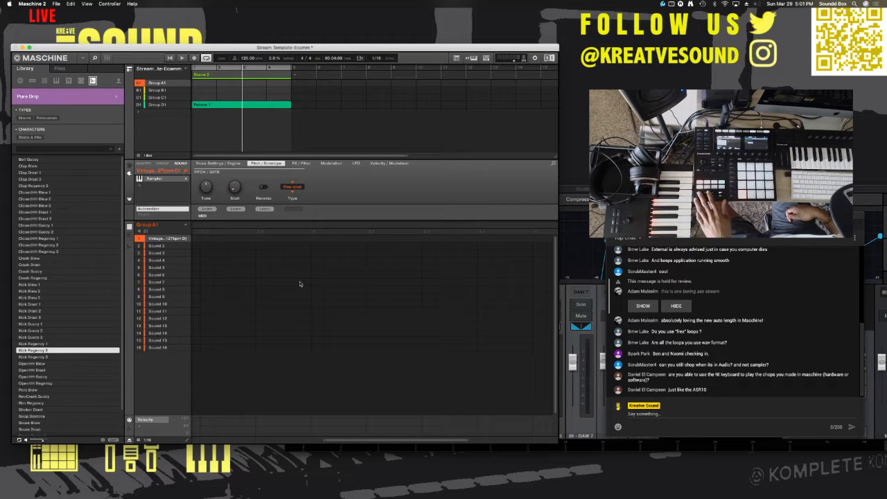
Step: Fit all four bars of Group B1's Pattern 1 in the editor and play it from the start
key(space)
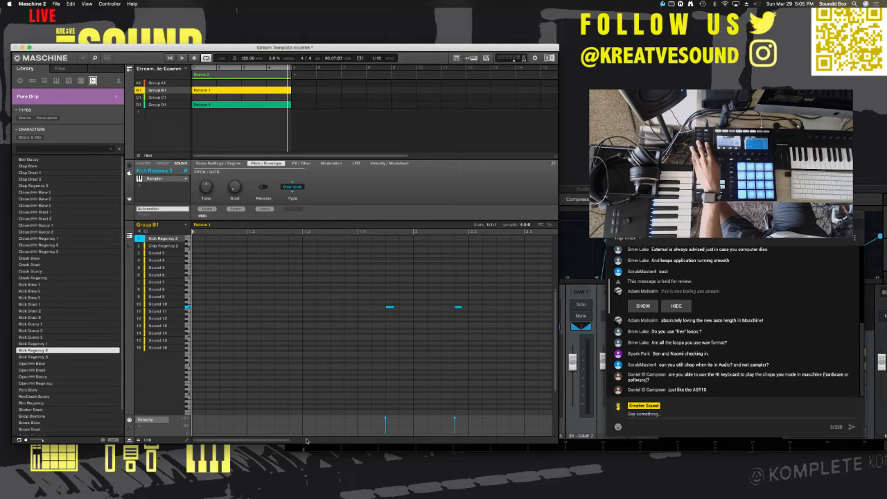
drag(290, 443, 491, 450)
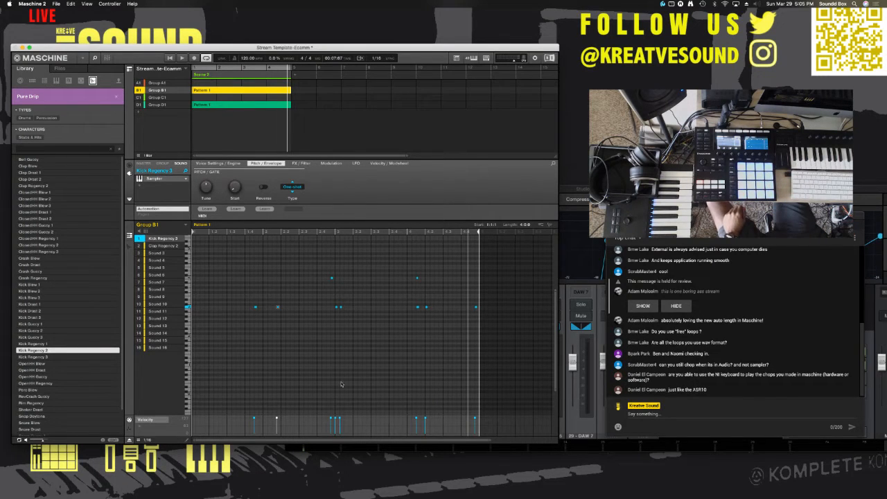
click(193, 233)
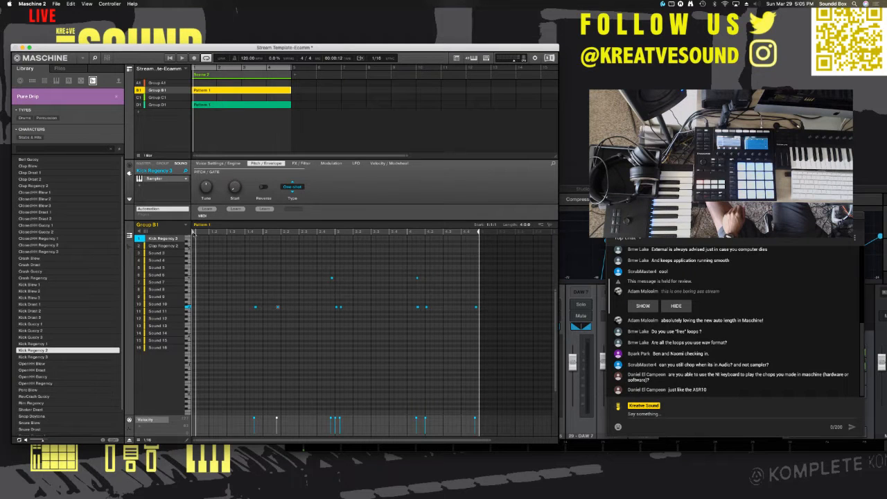
click(192, 233)
click(194, 233)
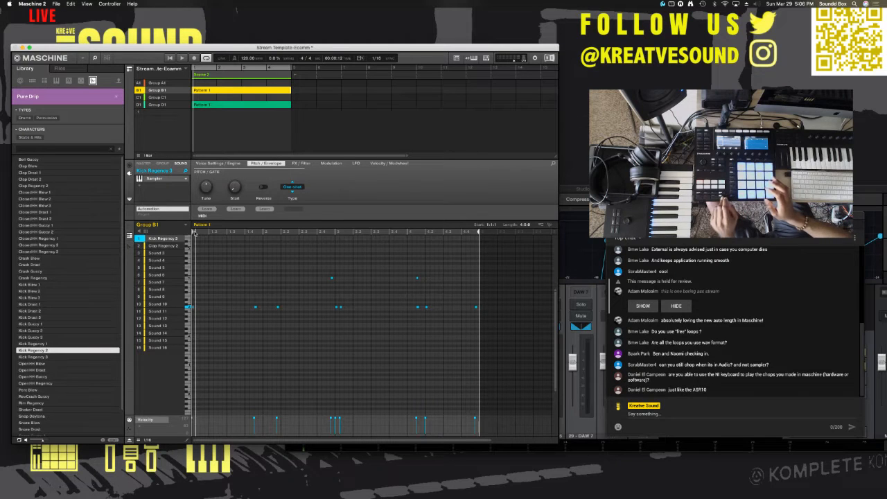
key(space)
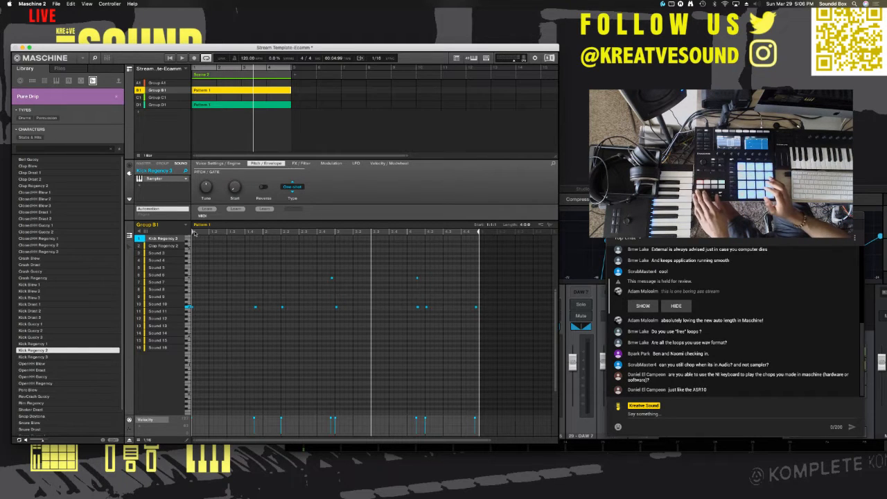
key(space)
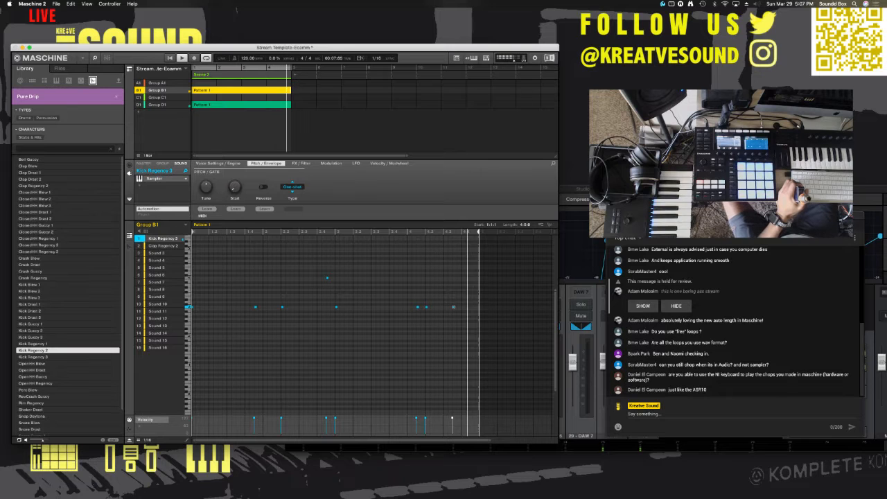
Step: Switch to Ecamm Live, and back in Maschine move the first OpenHH Blew note of Group B1's Pattern 1 slightly earlier
key(super+Tab)
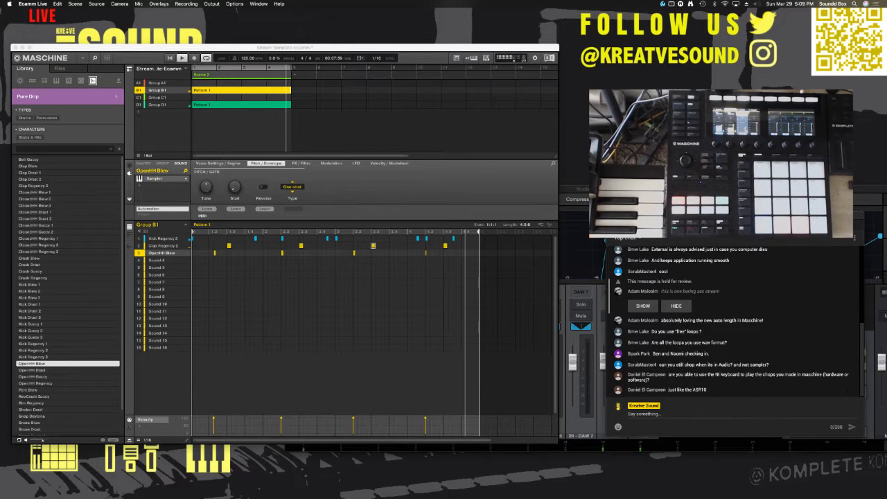
drag(215, 254, 209, 254)
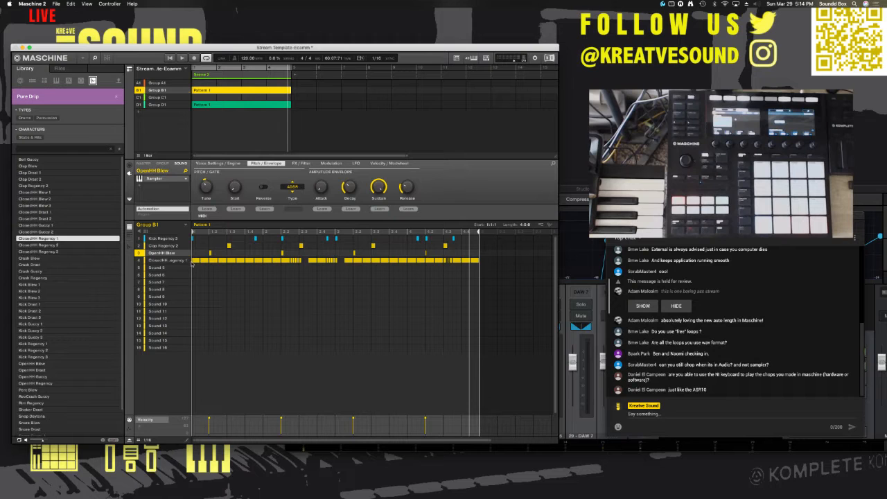
Step: Play Group B1's drum pattern and look over the mixer view
key(space)
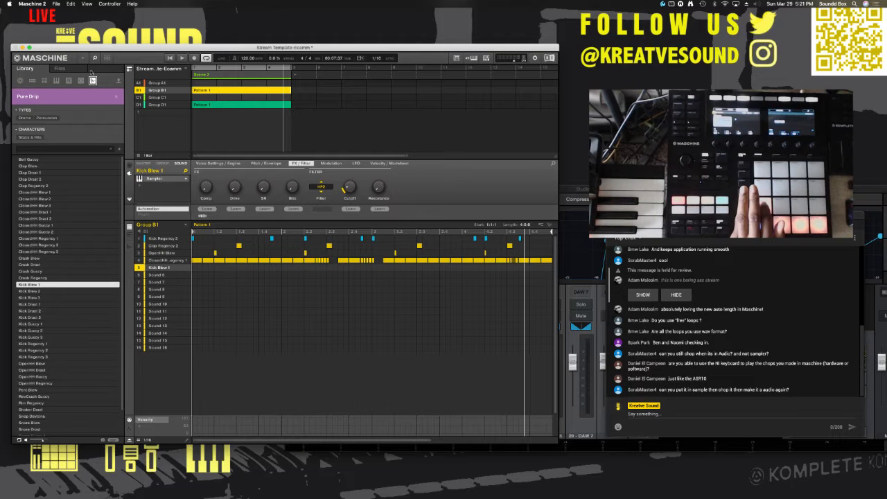
click(108, 59)
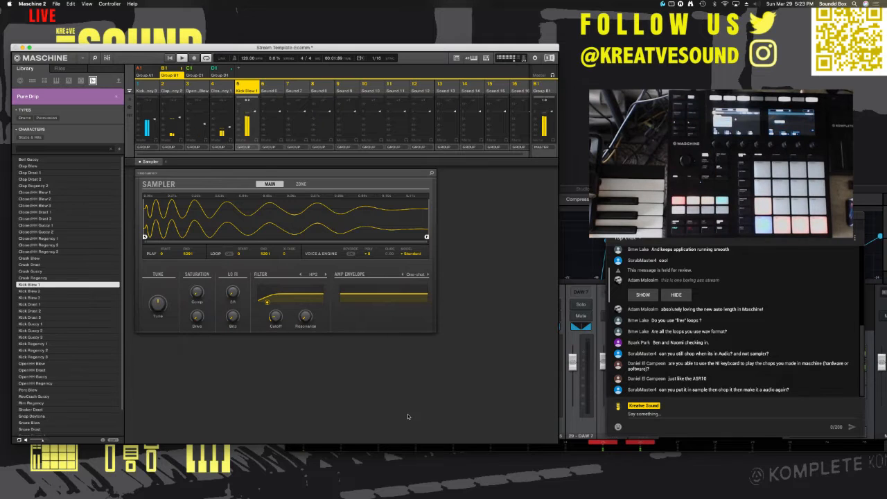
click(107, 58)
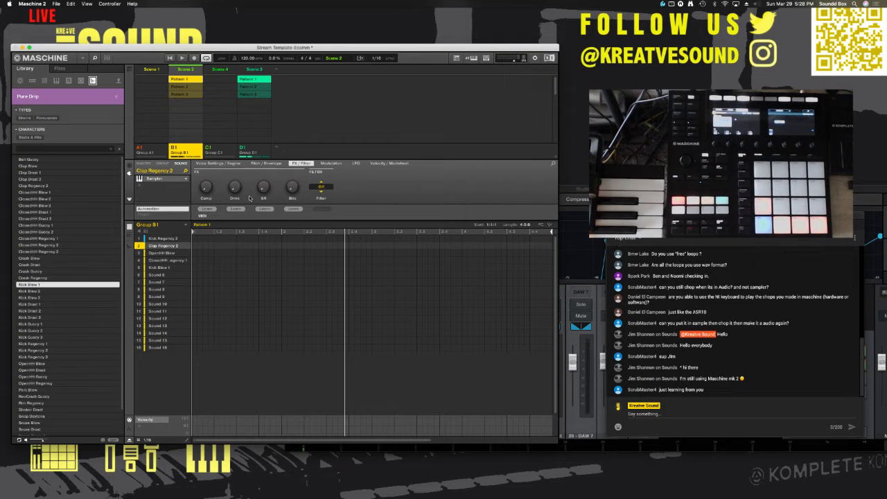
Step: Rename Scene 2 as INTRO
double_click(187, 70)
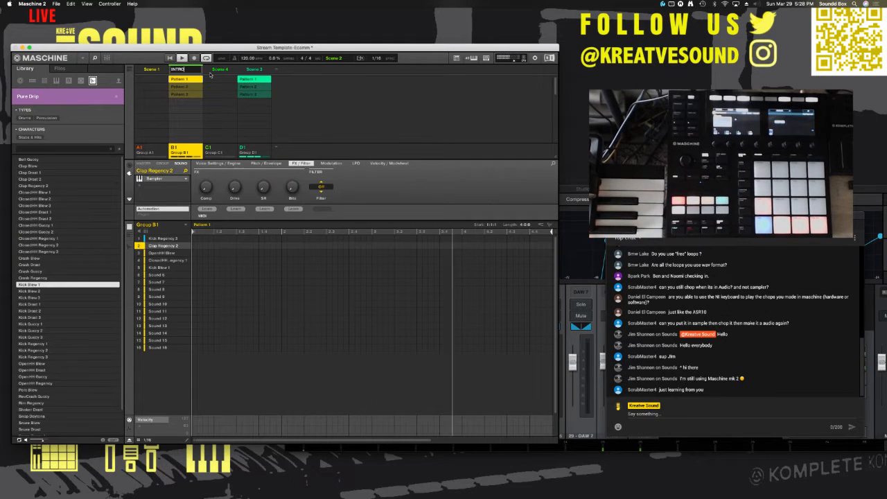
text(INTRO)
key(Return)
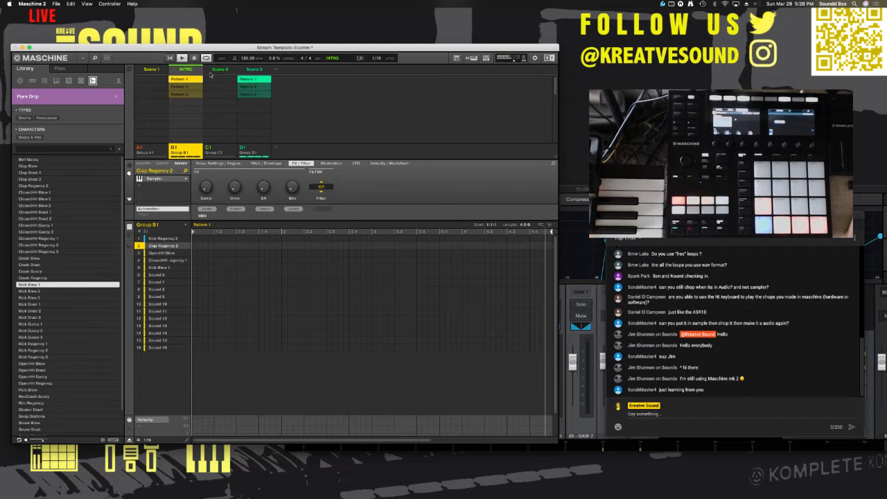
Step: Select Scene 4 and rename it as INTRO HATS
click(221, 70)
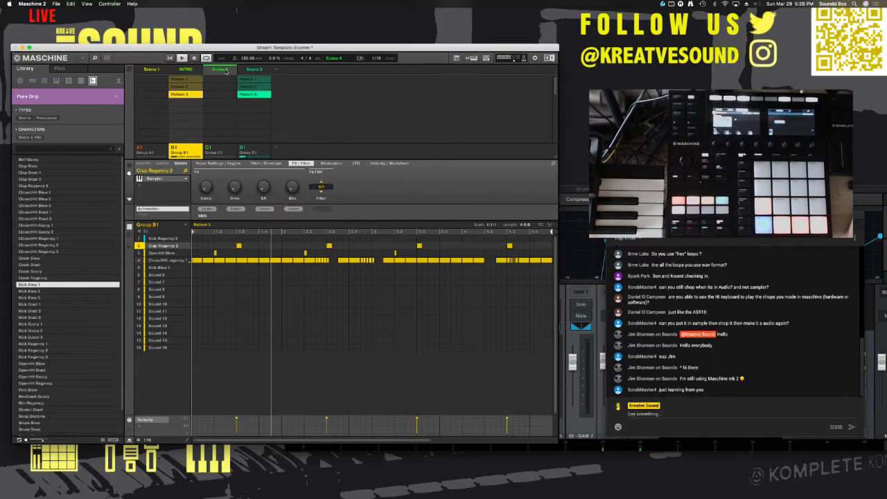
double_click(222, 71)
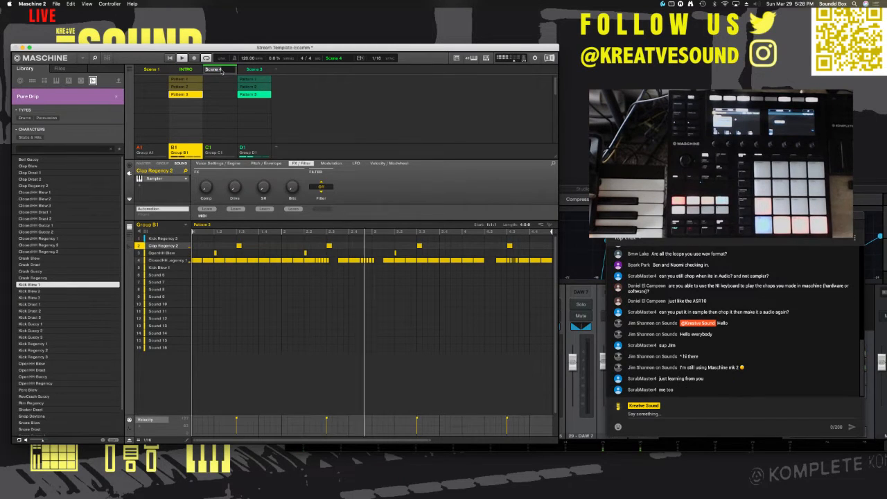
text(INTR)
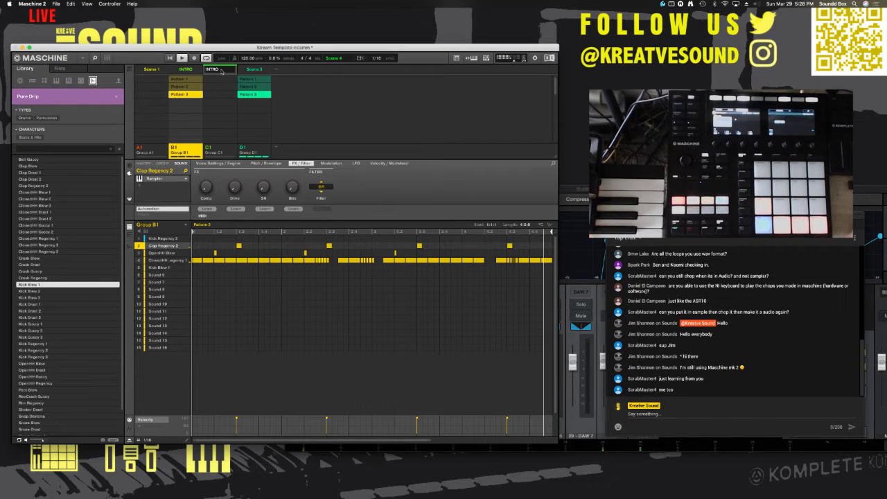
text(O)
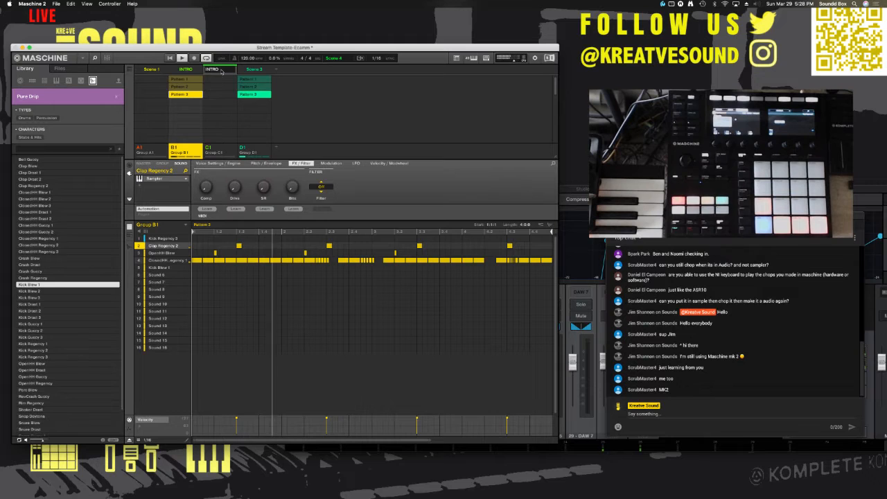
text( HATS)
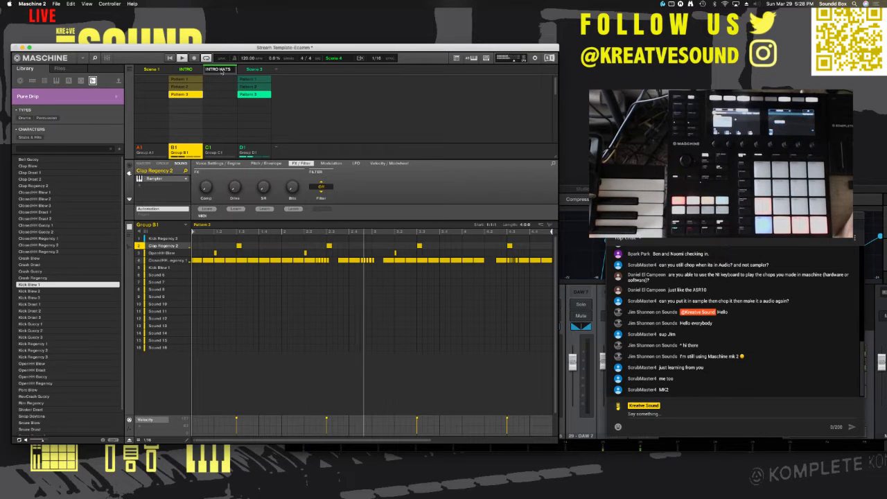
key(Return)
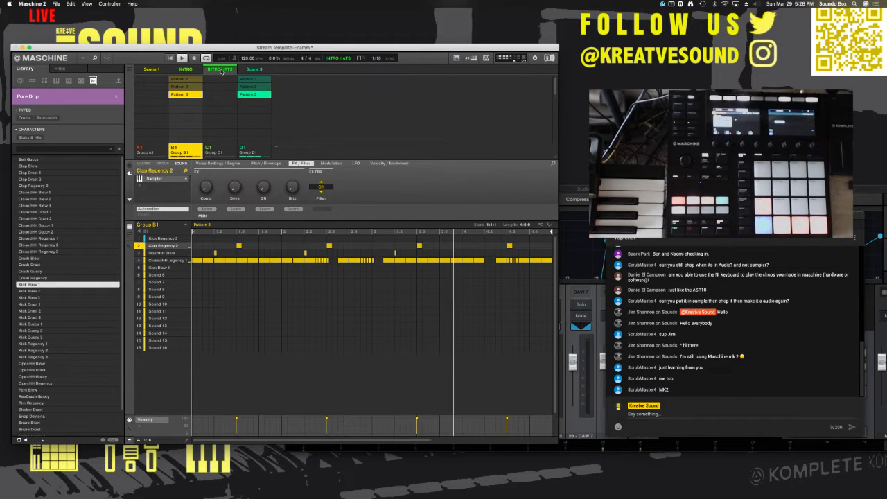
Step: Select Scene 3 and rename it as BEAT
click(251, 69)
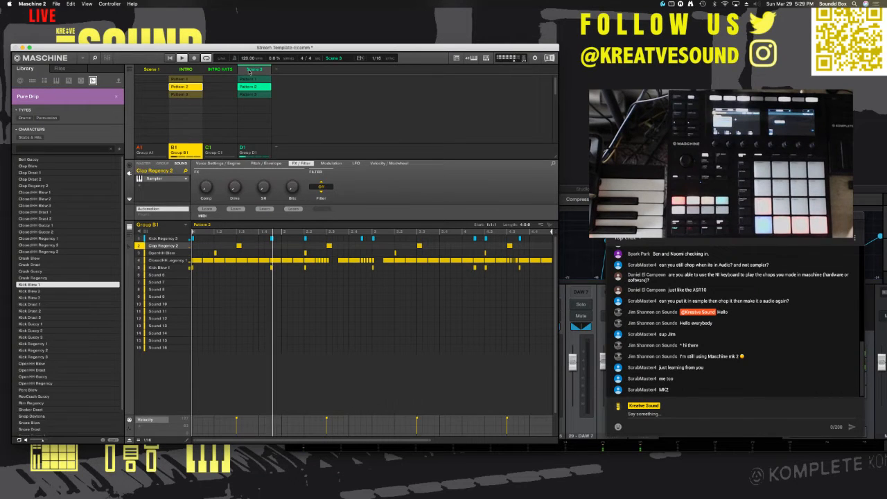
double_click(251, 70)
text(BEAT)
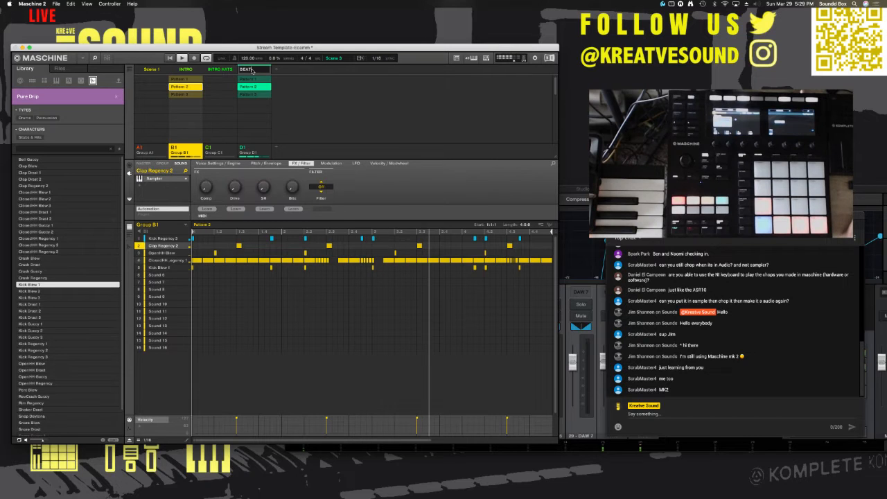
key(Return)
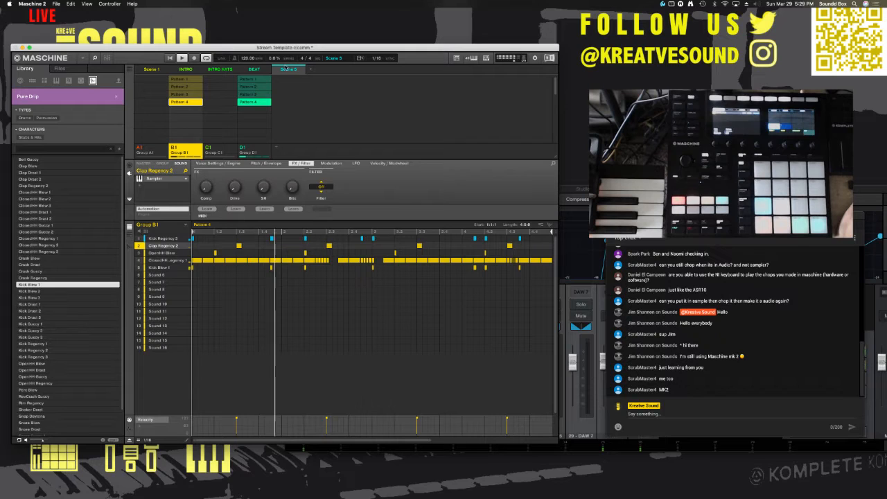
Step: Rename Scene 5 as BEAT MORE
double_click(286, 72)
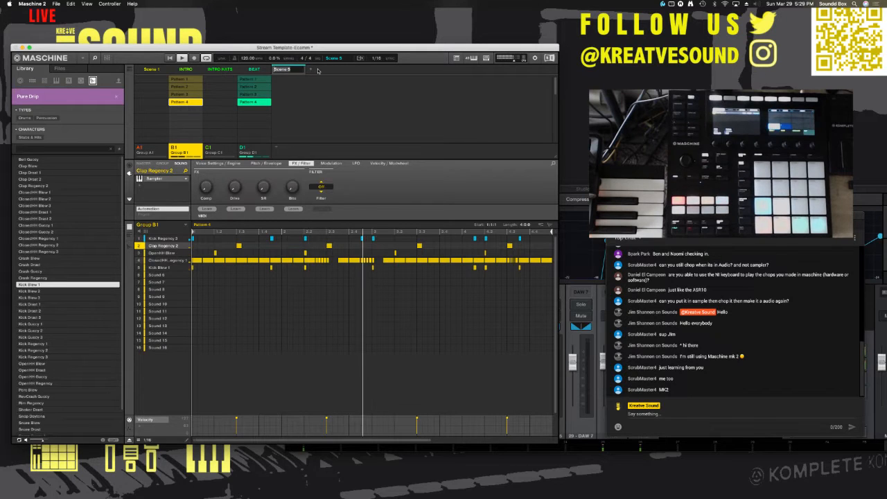
text(BEAT MORE)
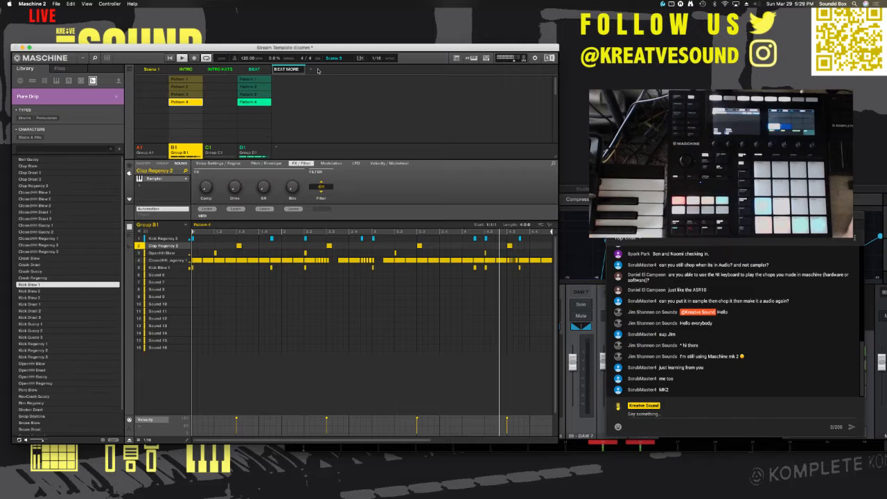
key(Return)
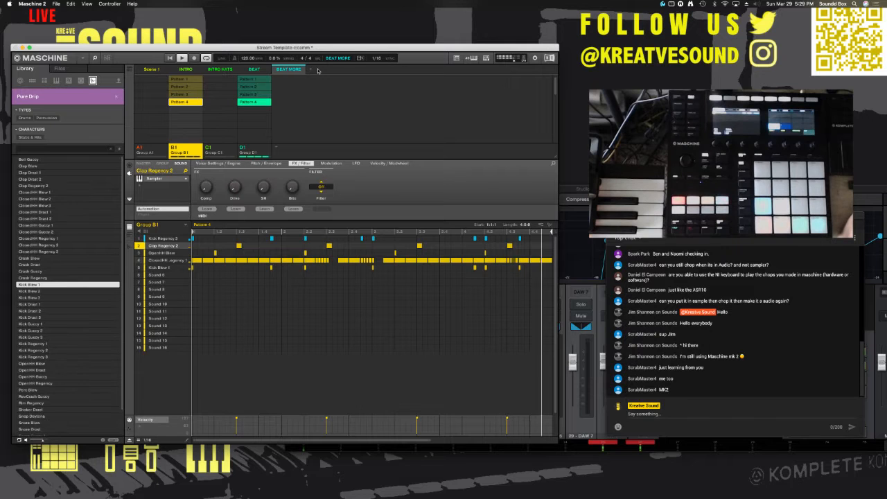
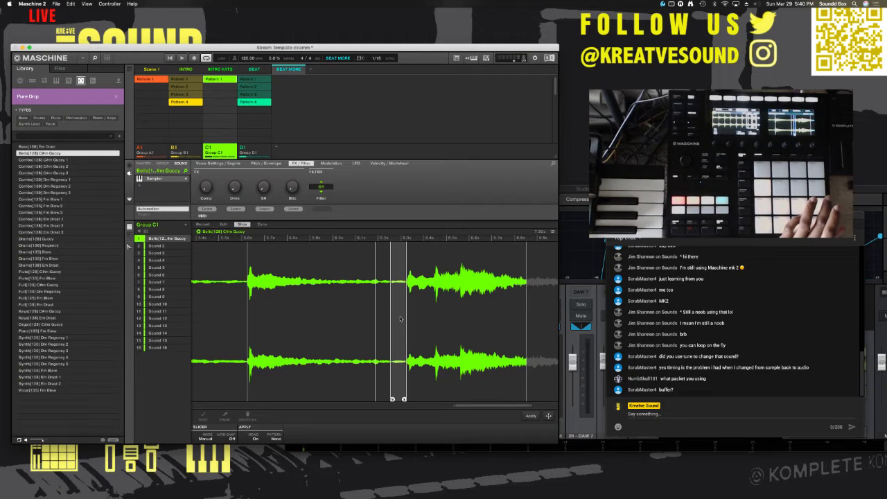
Step: Erase the short, quiet slice just before the closing hits of the Bells[128] C#m Guccy sample
right_click(400, 318)
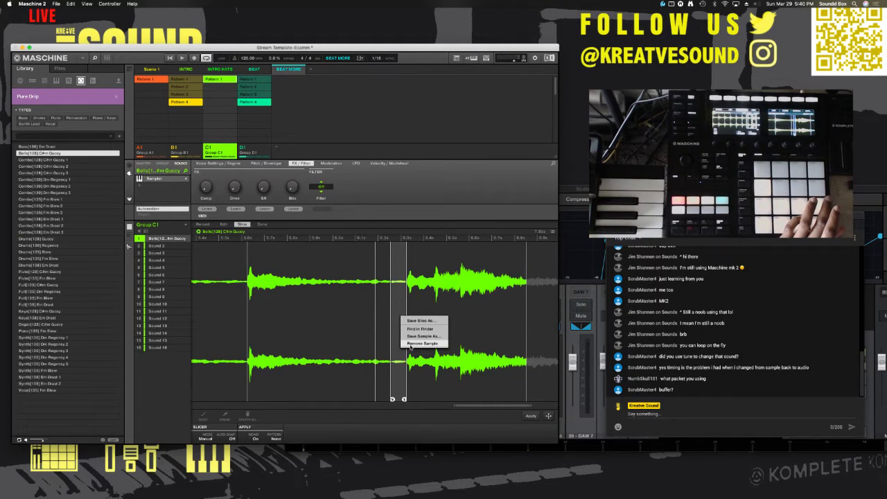
click(396, 332)
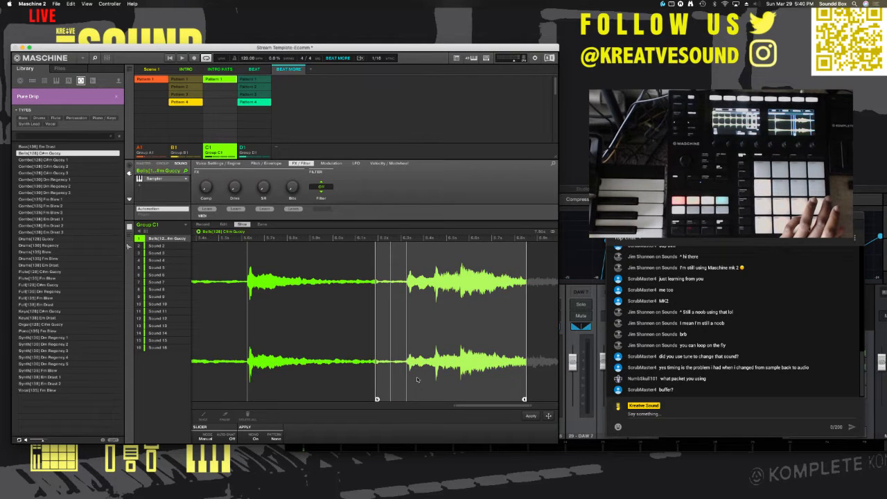
click(397, 311)
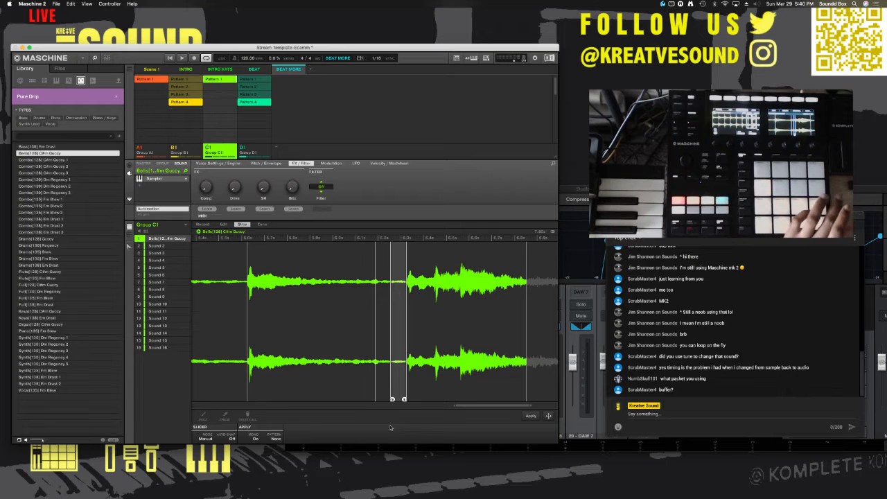
click(225, 416)
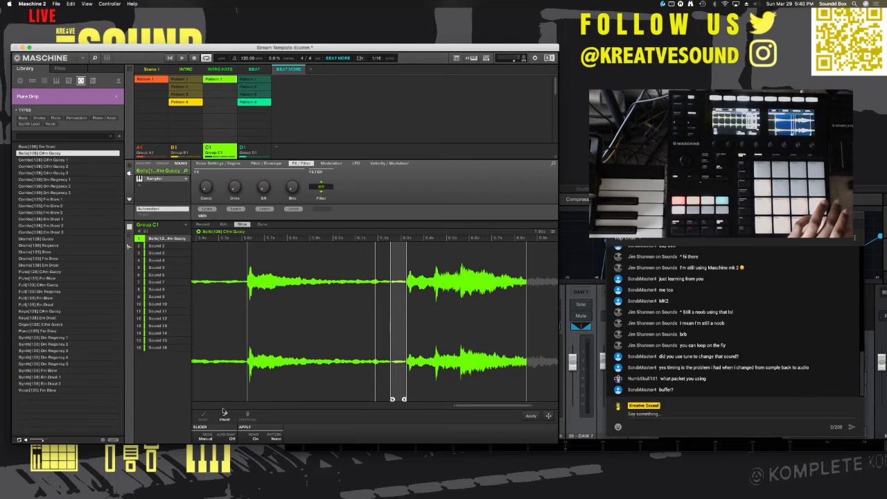
click(395, 318)
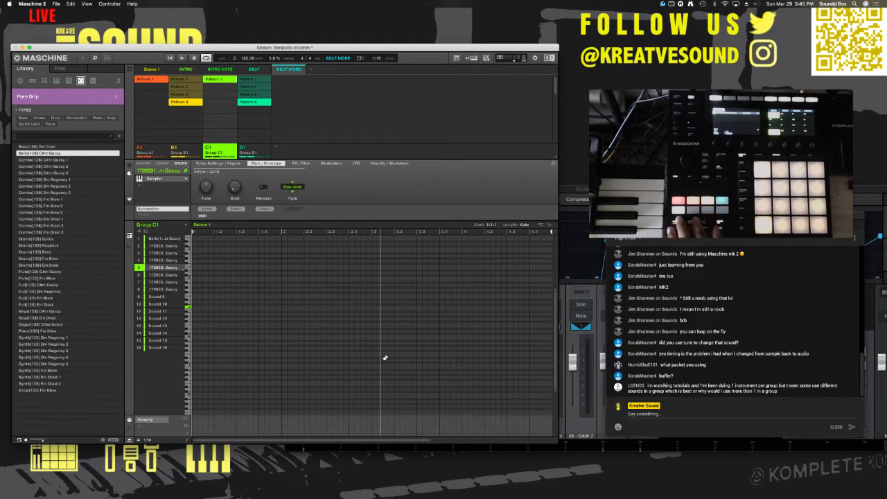
Step: Switch to the song arrangement, show its full length and play it from the INTRO through the BEAT MORE sections
key(space)
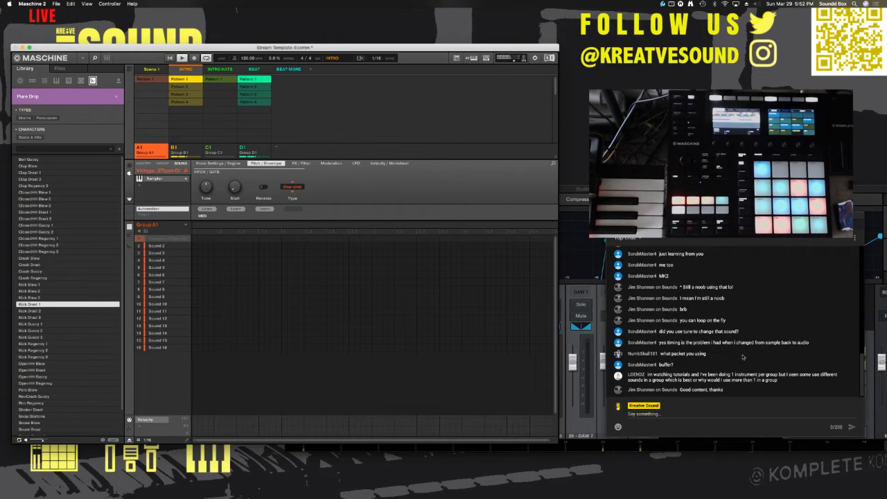
key(Tab)
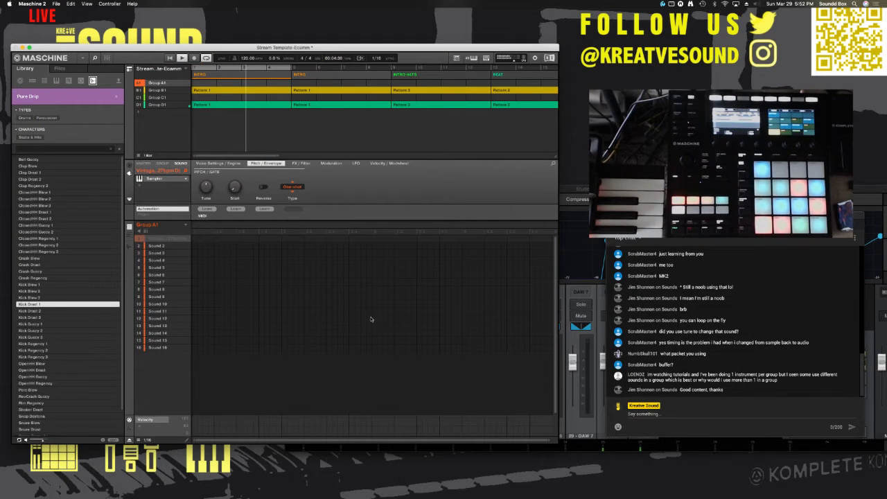
click(284, 155)
drag(279, 155, 524, 156)
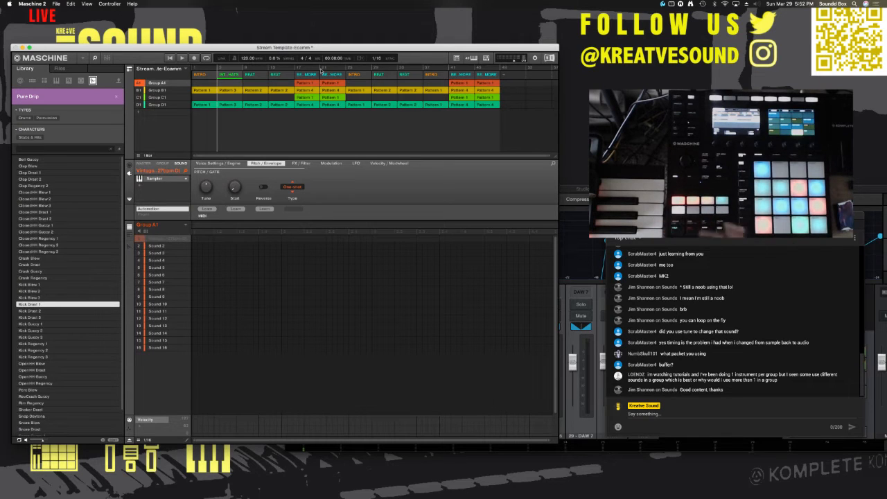
key(space)
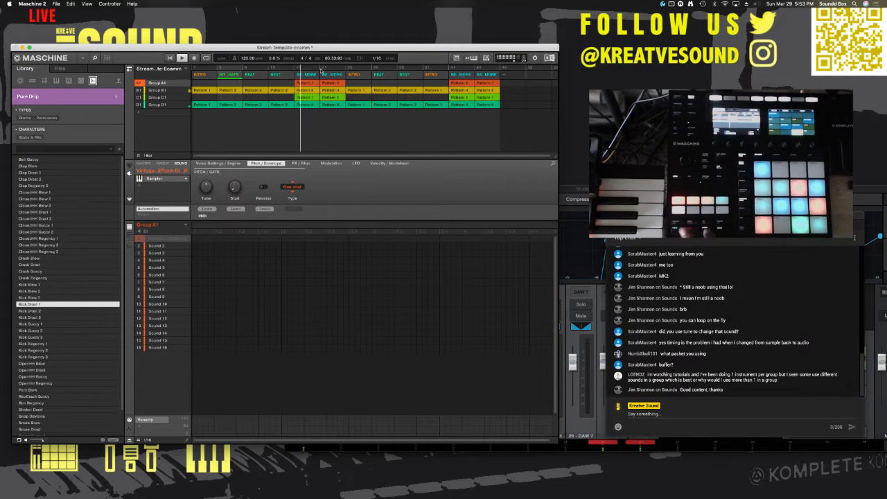
key(space)
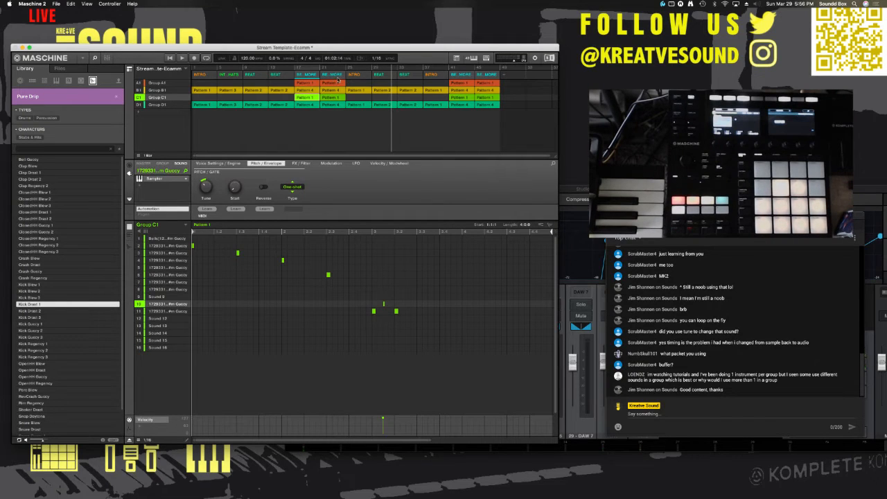
Step: Make the second of the first two BEAT MORE sections unique and compare its Group B1 pattern with the preceding section's
click(338, 76)
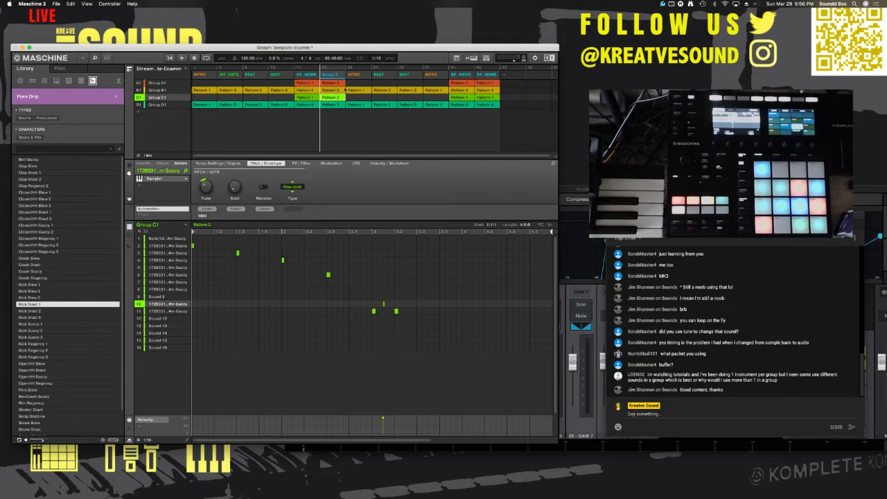
click(309, 91)
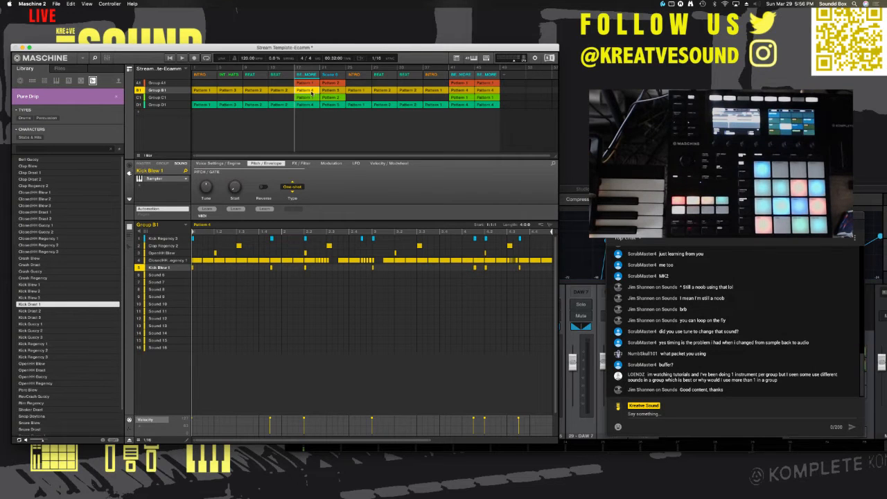
click(332, 91)
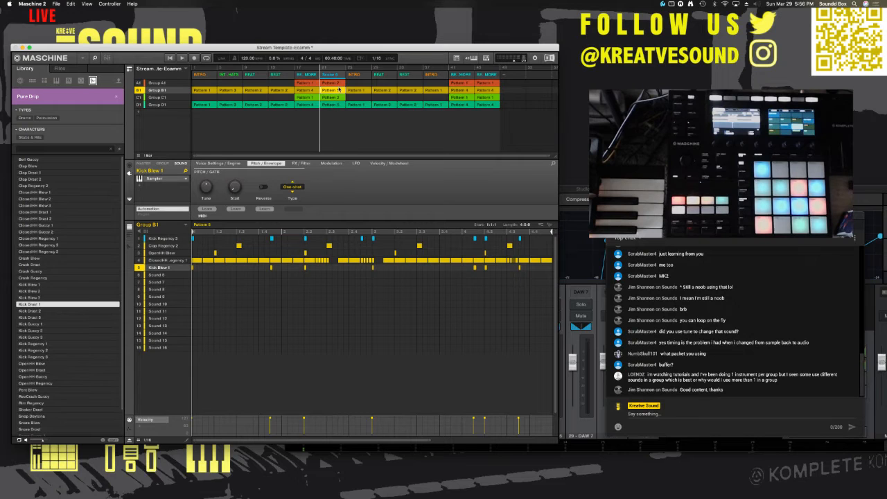
click(314, 91)
click(339, 91)
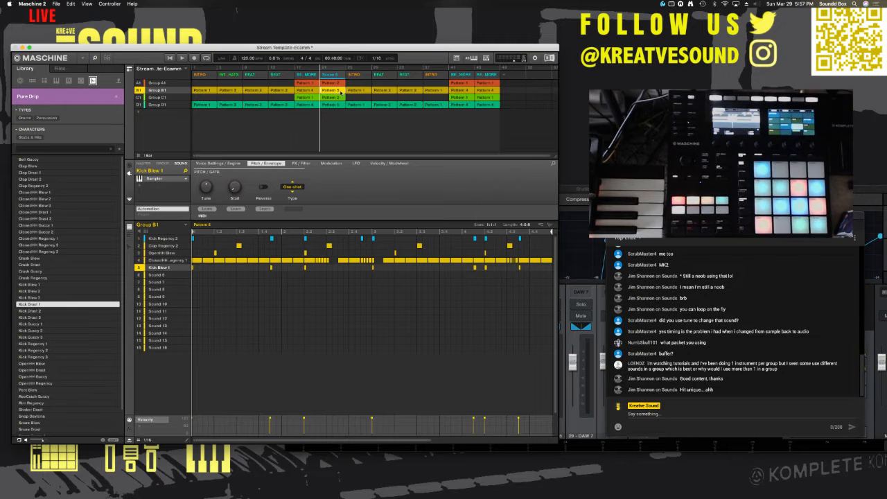
click(316, 91)
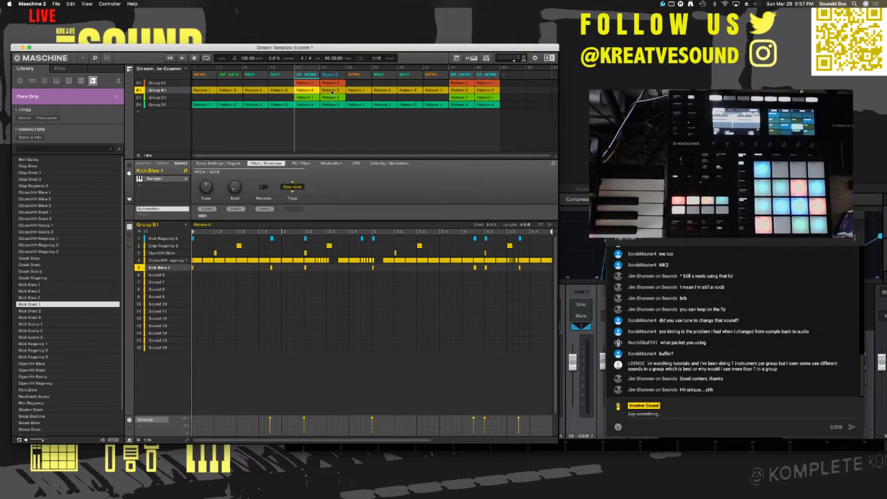
Step: Record Perform FX Stutter automation on Group B1's Pattern 5 and lower the first raised Engage point to the baseline
click(332, 91)
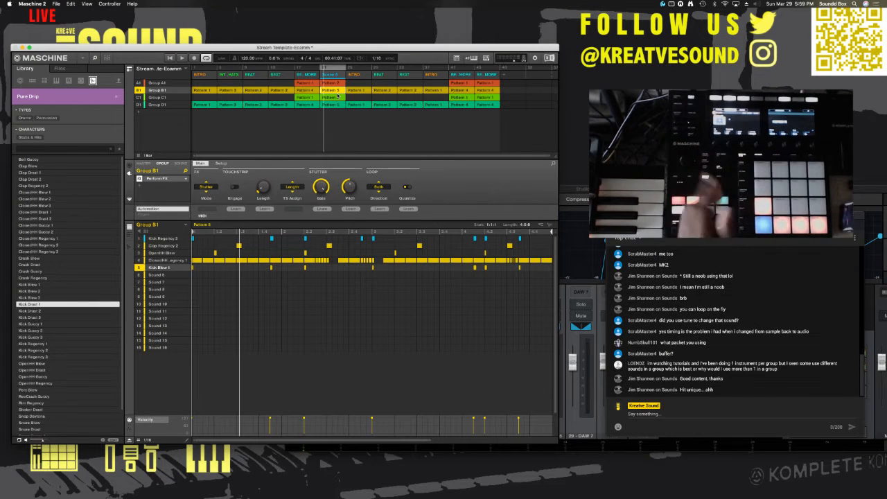
key(space)
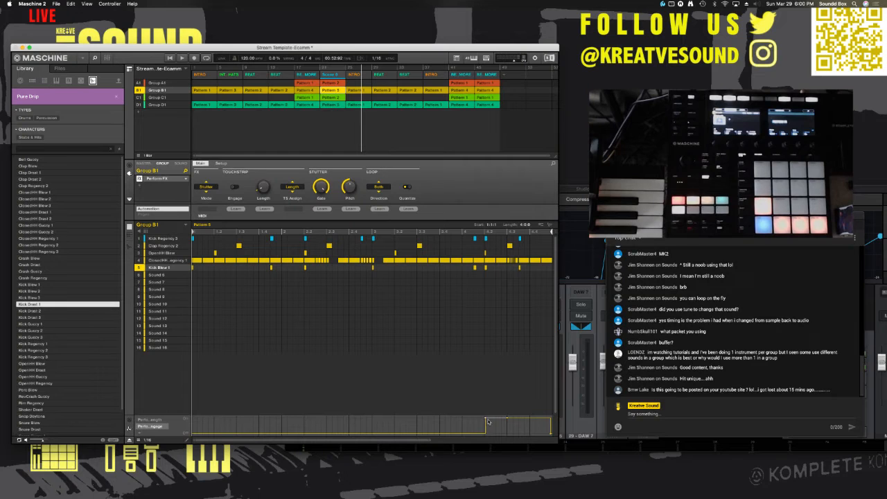
drag(486, 417, 487, 433)
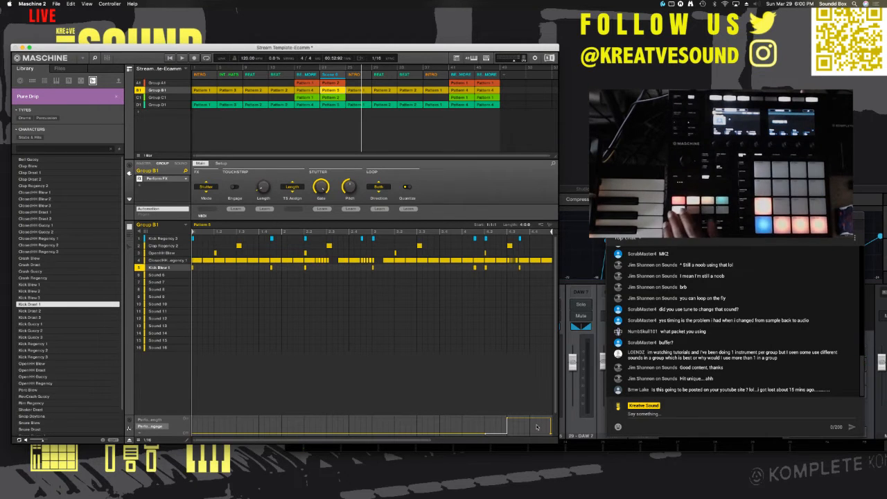
Step: Place the playhead inside the unique section after BEAT MORE and play back the stutter on Group B1
click(339, 68)
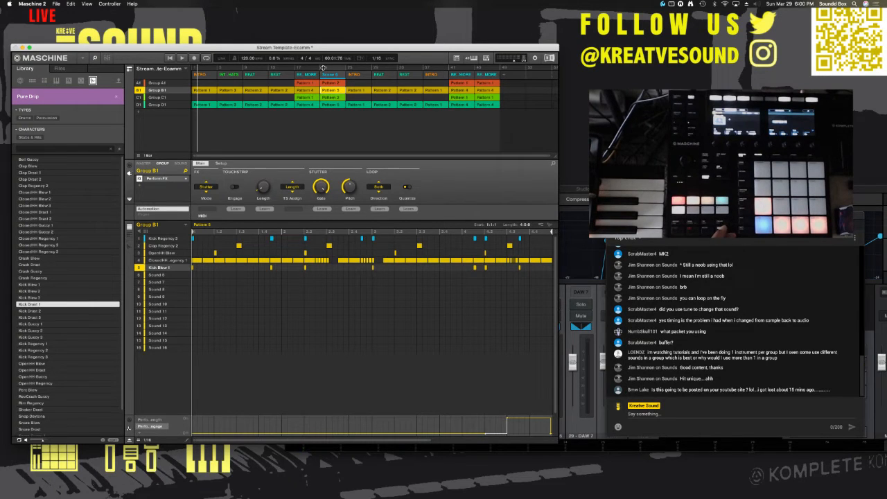
click(323, 68)
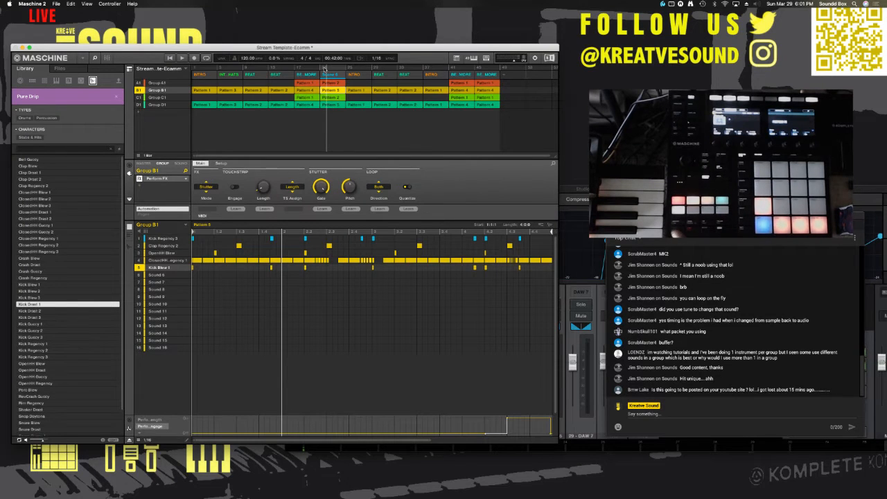
key(space)
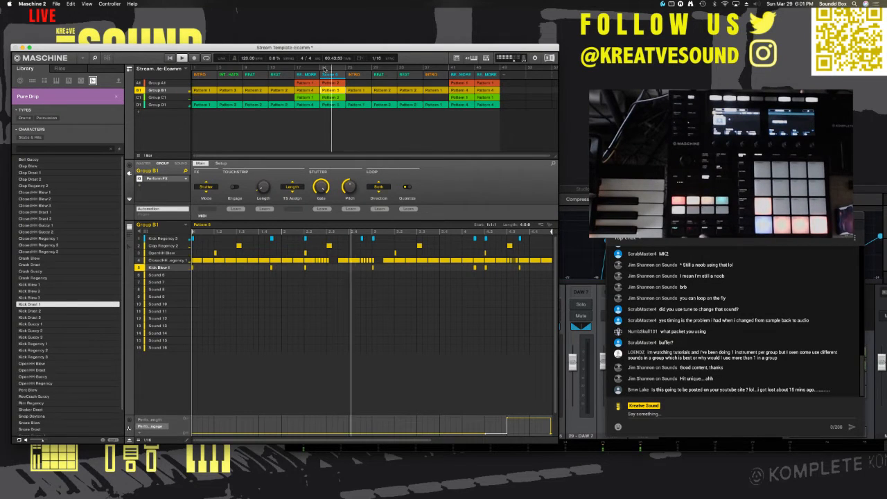
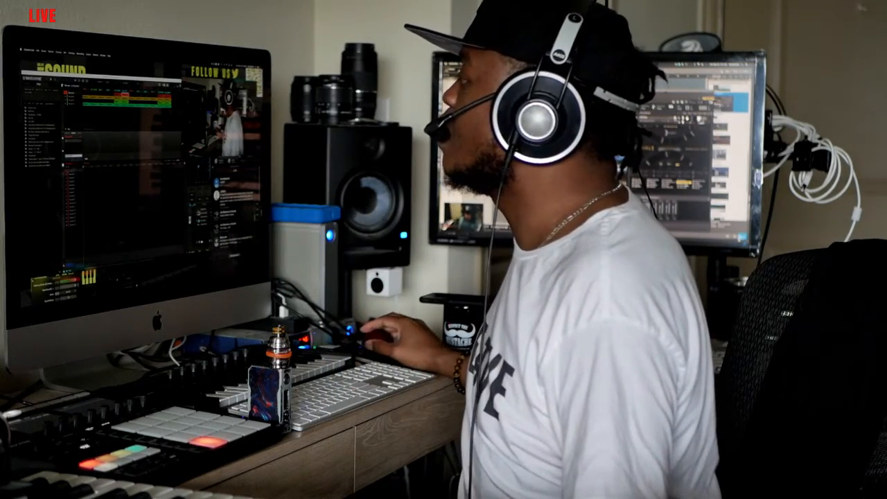
Step: Rename Group C1 as BELLS
click(73, 97)
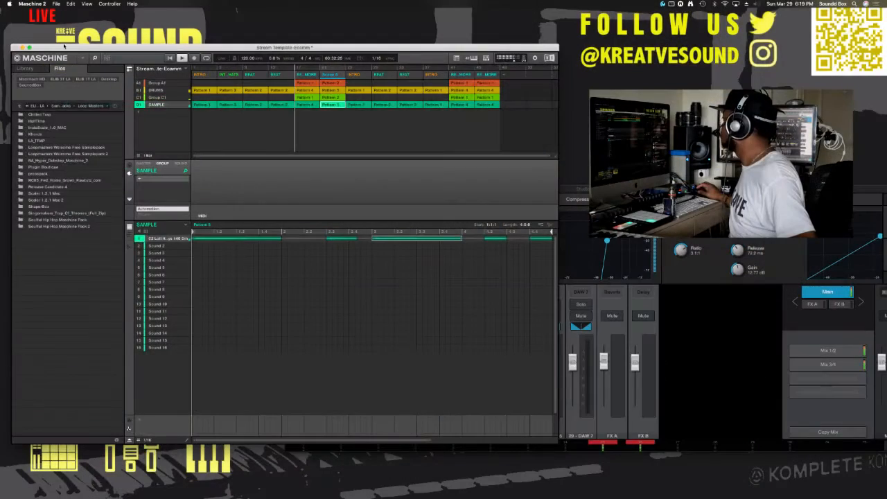
click(158, 98)
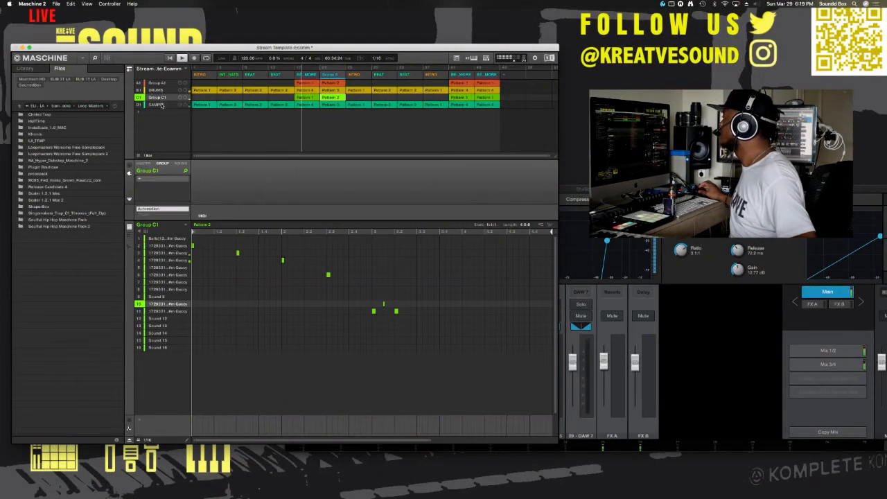
click(157, 105)
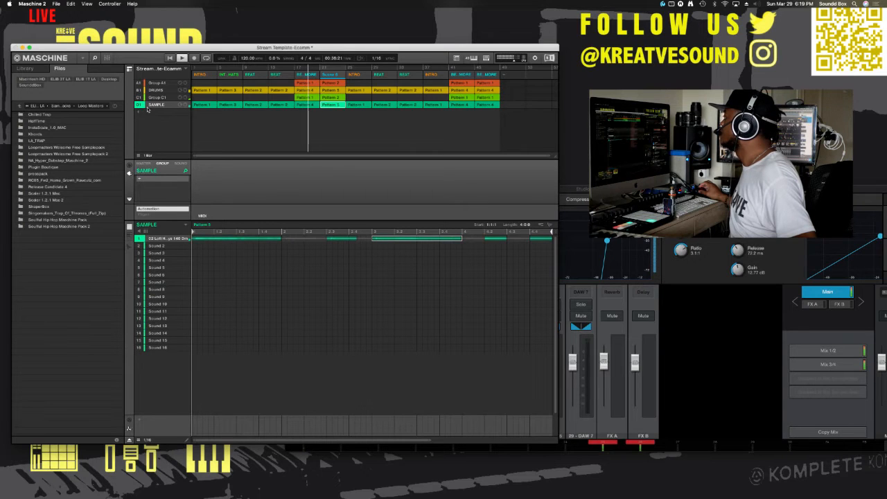
click(157, 90)
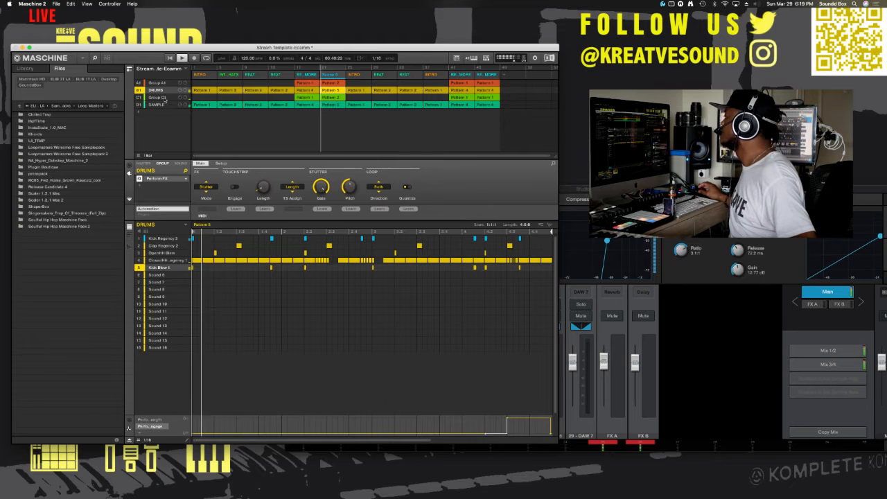
click(160, 98)
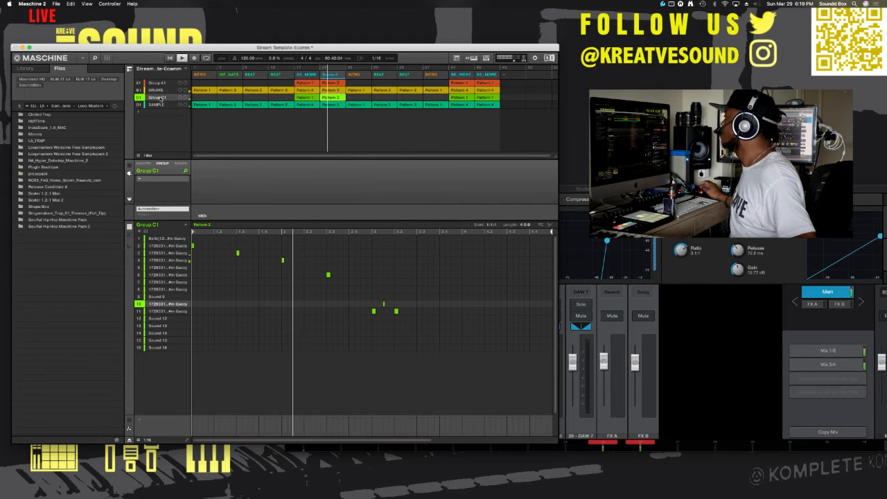
double_click(159, 98)
text(BE)
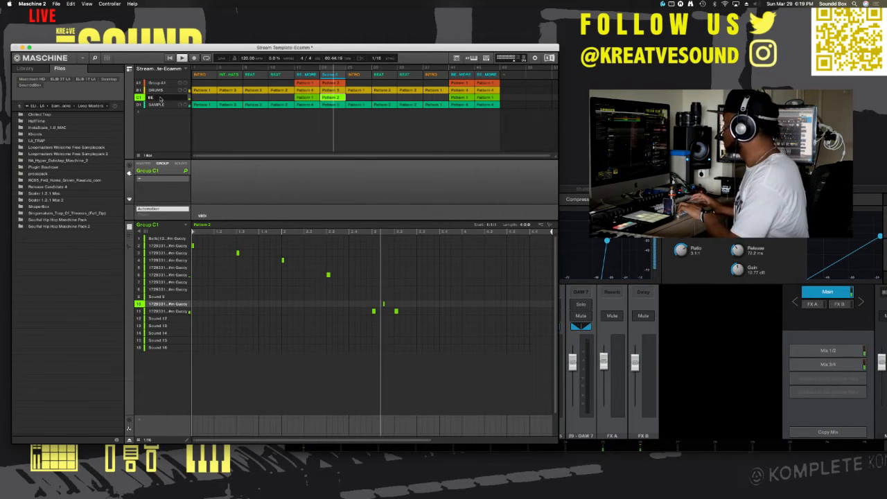
text(LLS)
key(Return)
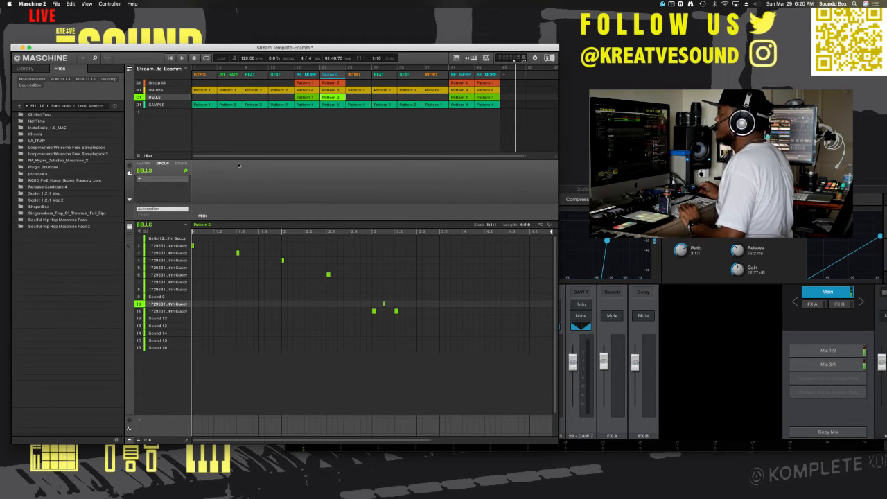
Step: Add the Cableguys HalfTime (VST) effect to the BELLS group and play the song from the first BEAT MORE section
click(140, 180)
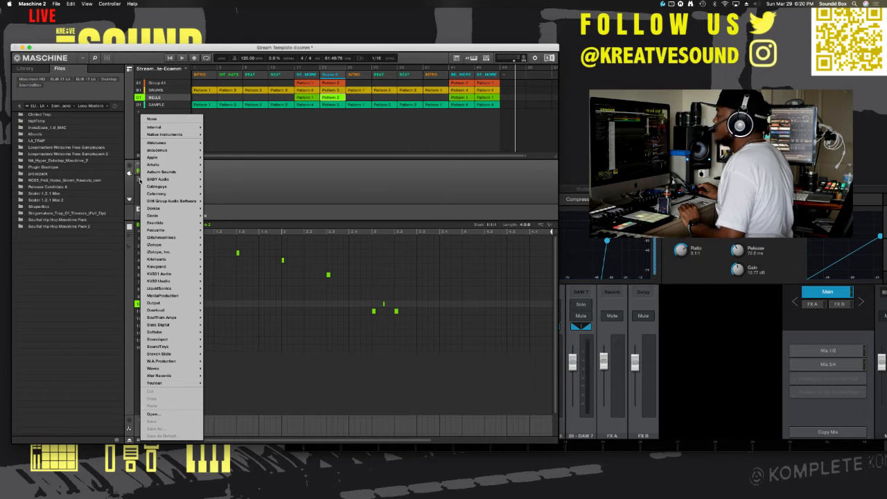
mouse_move(164, 186)
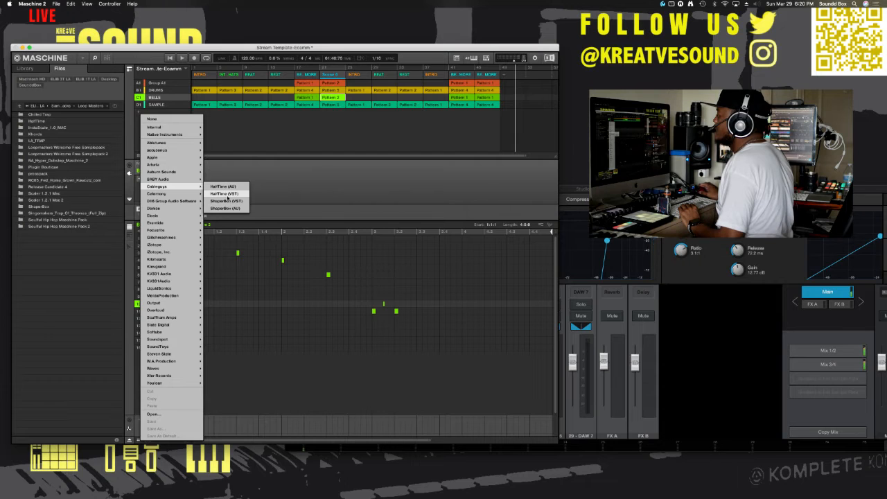
click(228, 194)
click(295, 68)
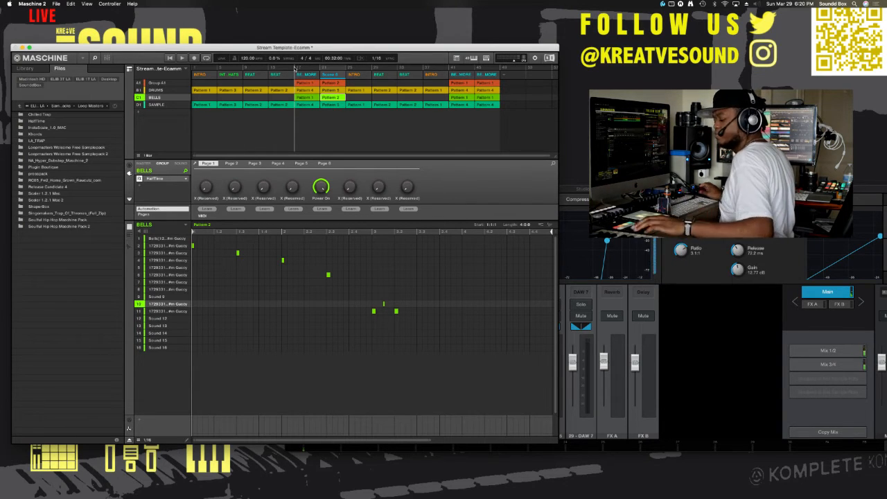
key(space)
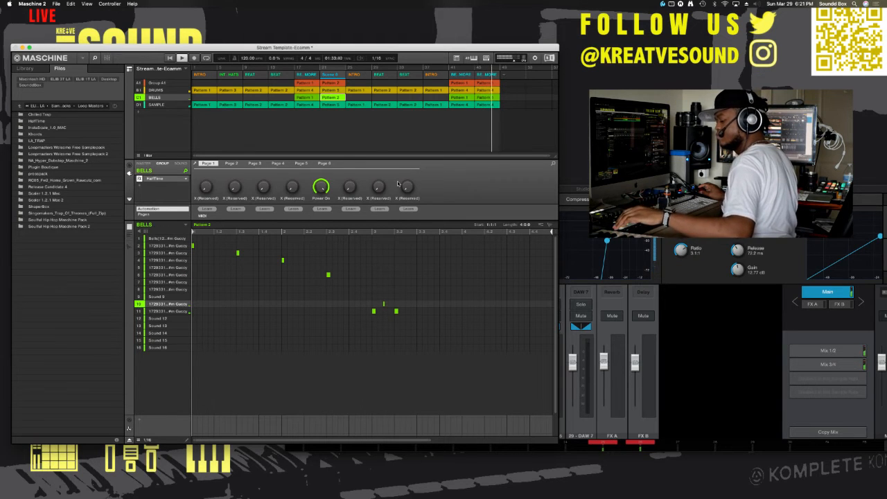
Step: Select the empty Sound 2 slot in Group A1
key(1)
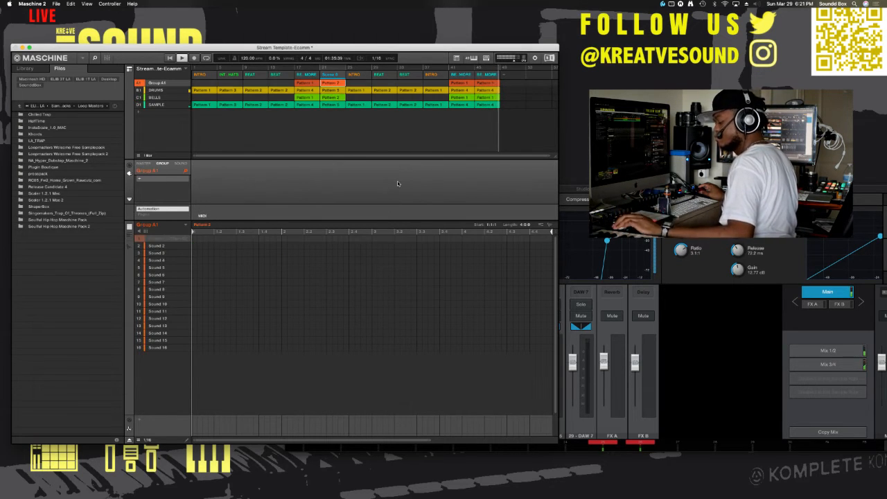
key(Down)
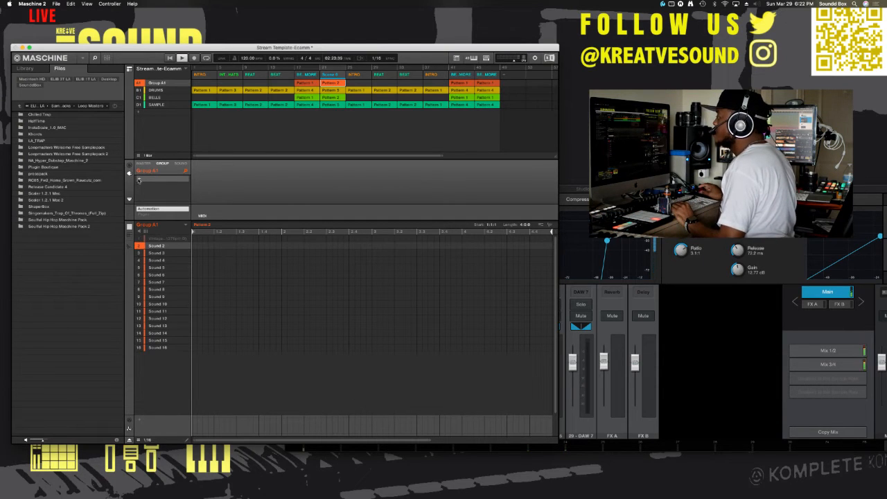
click(140, 181)
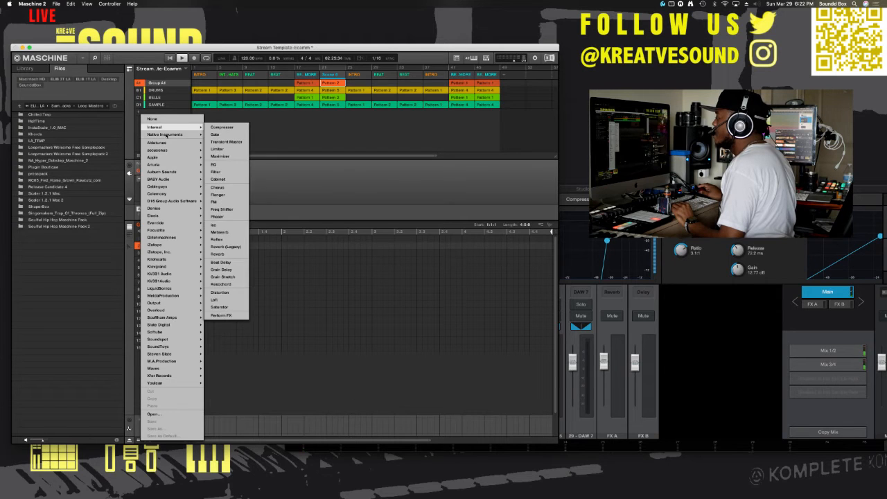
mouse_move(172, 164)
mouse_move(175, 218)
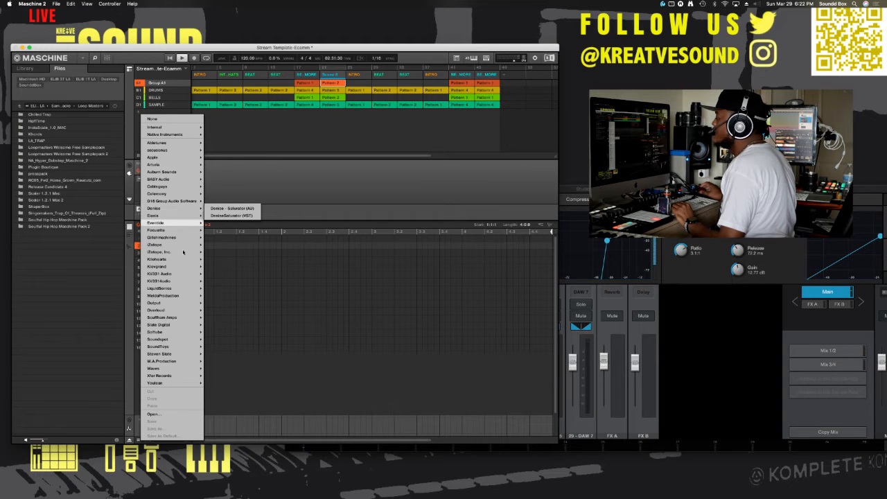
mouse_move(179, 320)
mouse_move(180, 303)
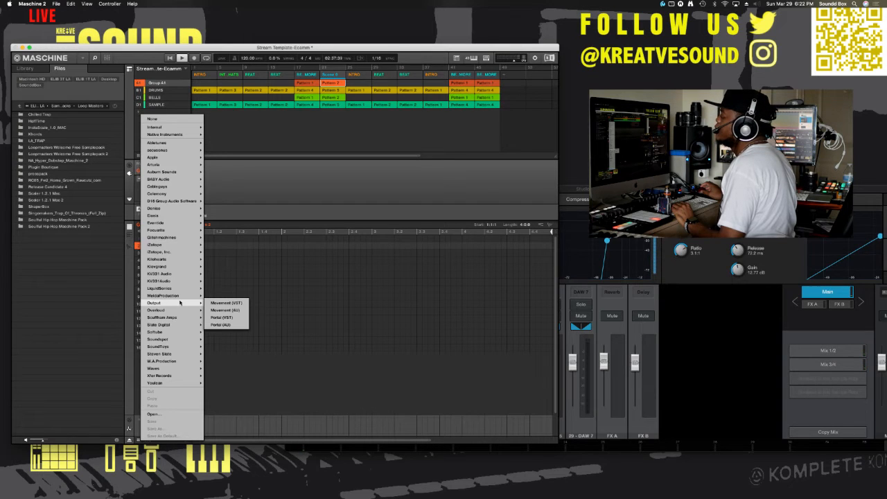
click(276, 206)
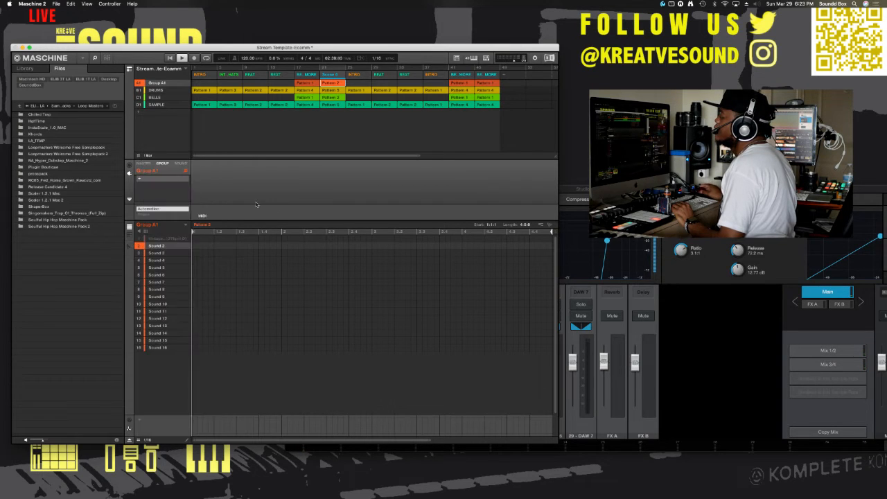
Step: Load the Output Arcade (VST) instrument on Sound 2 of Group A1 and open its plug-in window
click(183, 164)
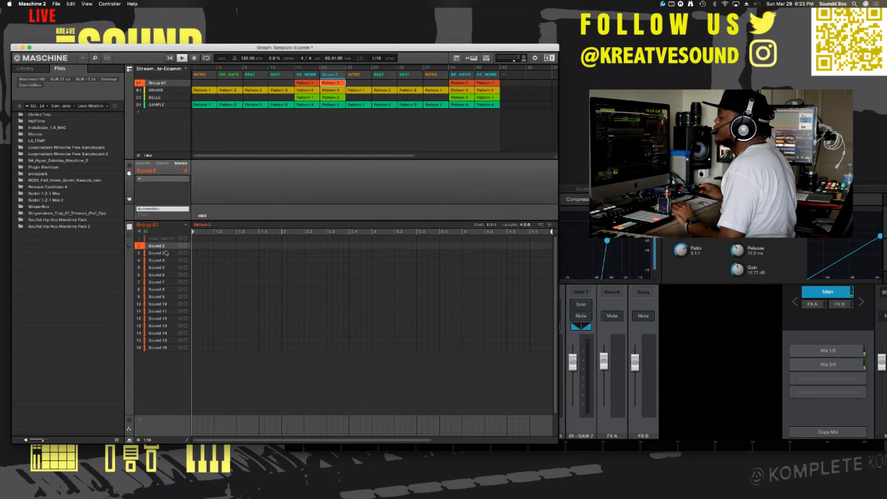
click(157, 179)
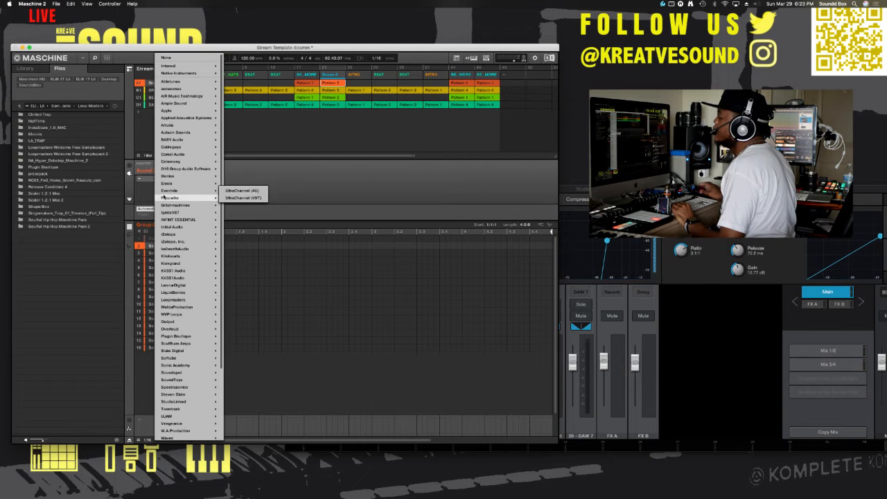
mouse_move(181, 323)
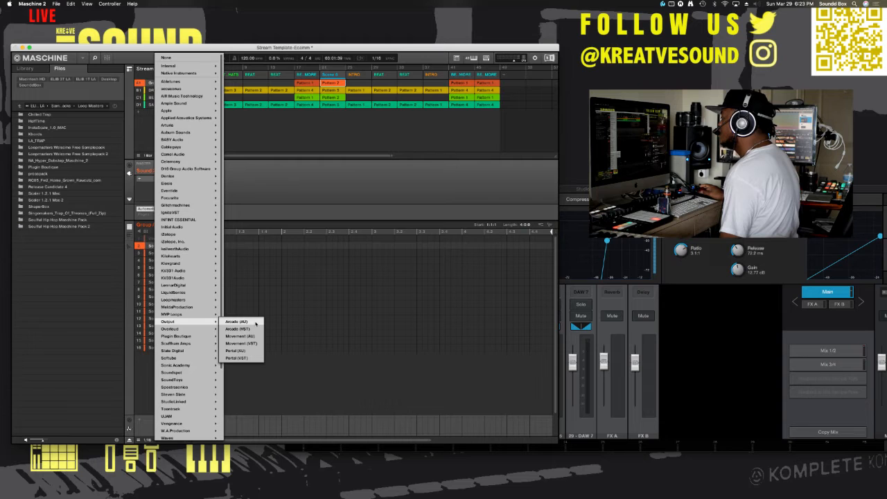
click(250, 328)
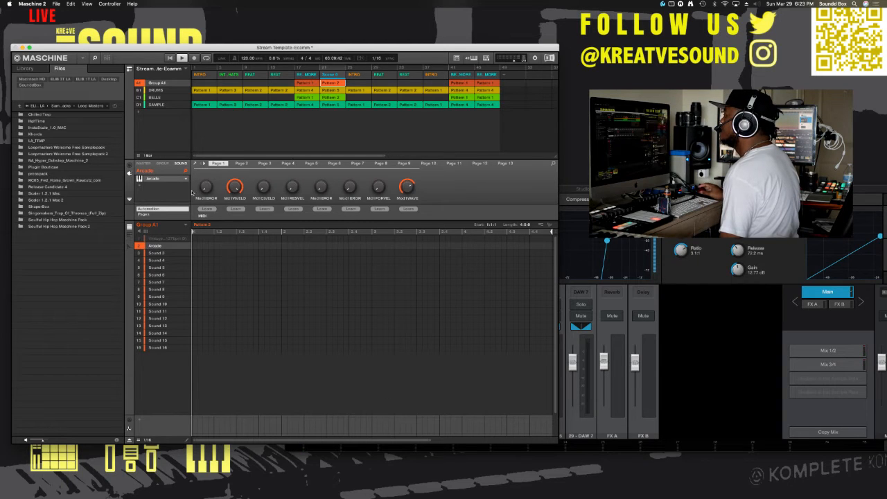
double_click(163, 180)
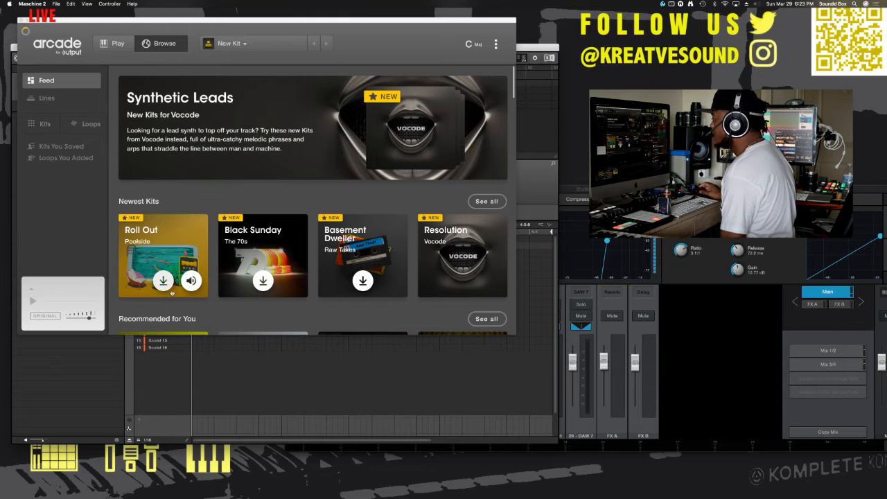
Step: Preview Arcade kits from the feed, including Roll Out, Them Shaker Loops, Spell It Out, Leap of Faith and Personal Space
click(192, 281)
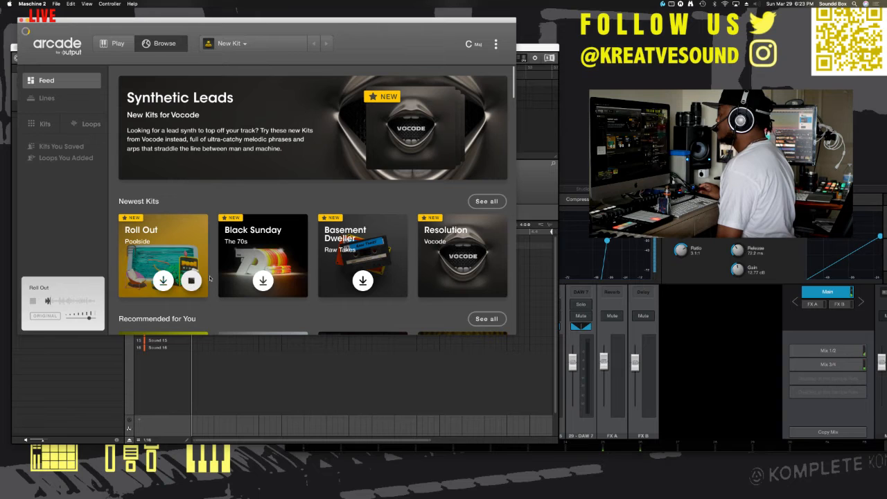
scroll(294, 280, down, 3)
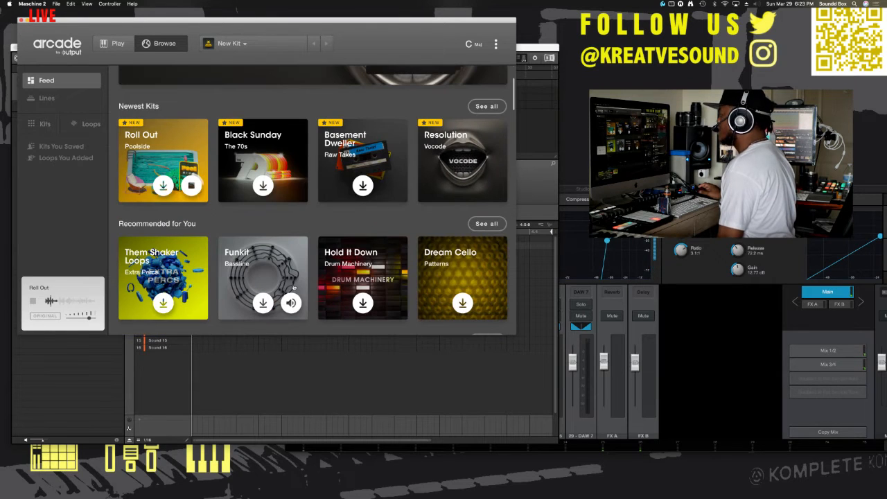
click(192, 303)
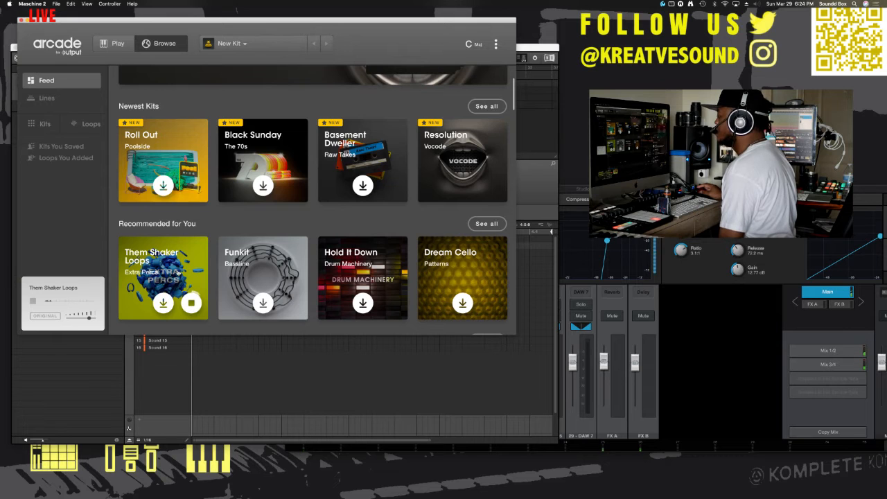
mouse_move(268, 269)
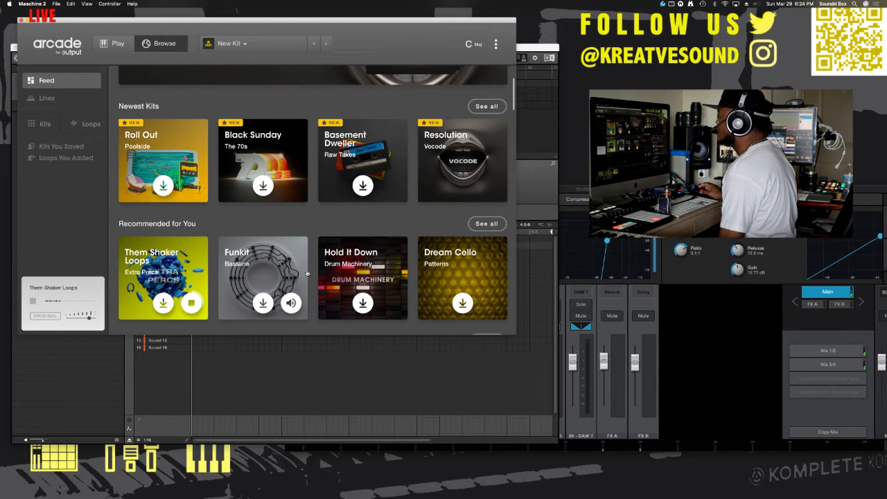
scroll(307, 274, down, 10)
click(291, 239)
click(191, 238)
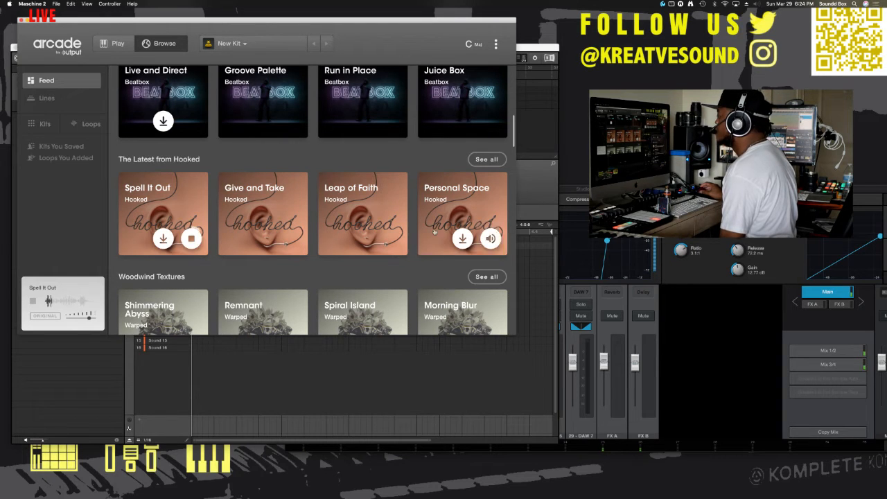
click(391, 239)
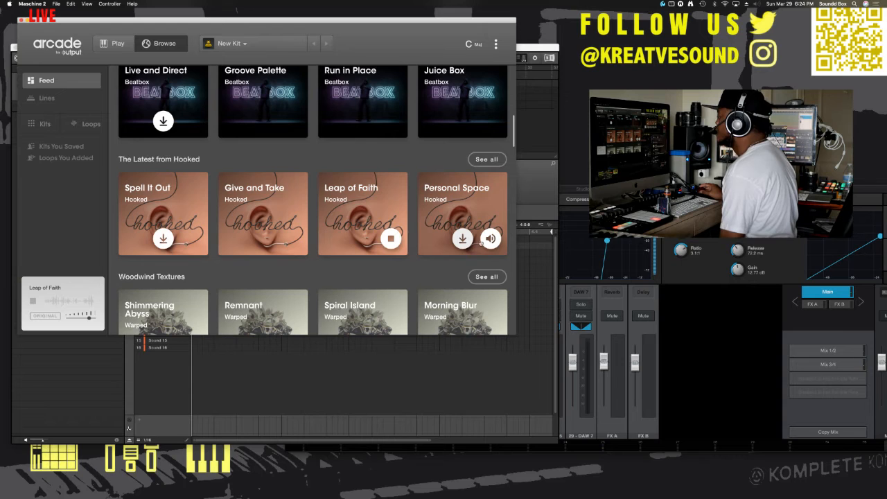
click(491, 240)
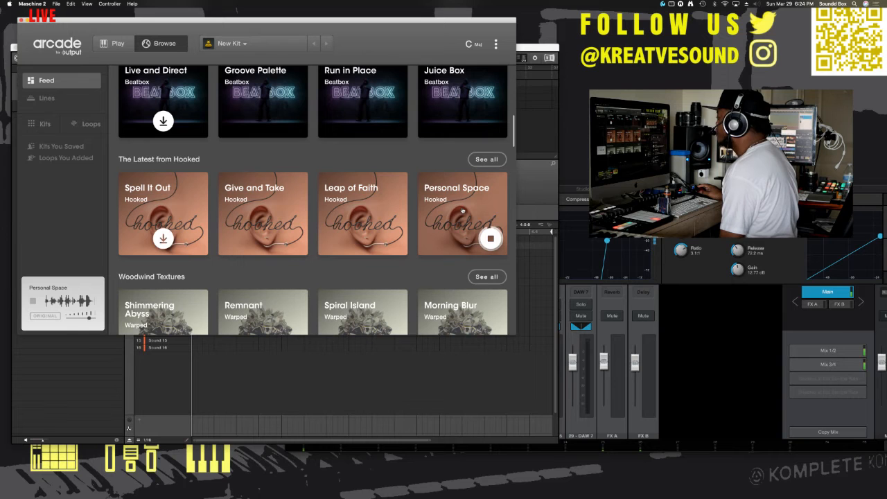
Step: Load the Personal Space kit from Hooked and move the Arcade window clear of the song arrangement
click(462, 210)
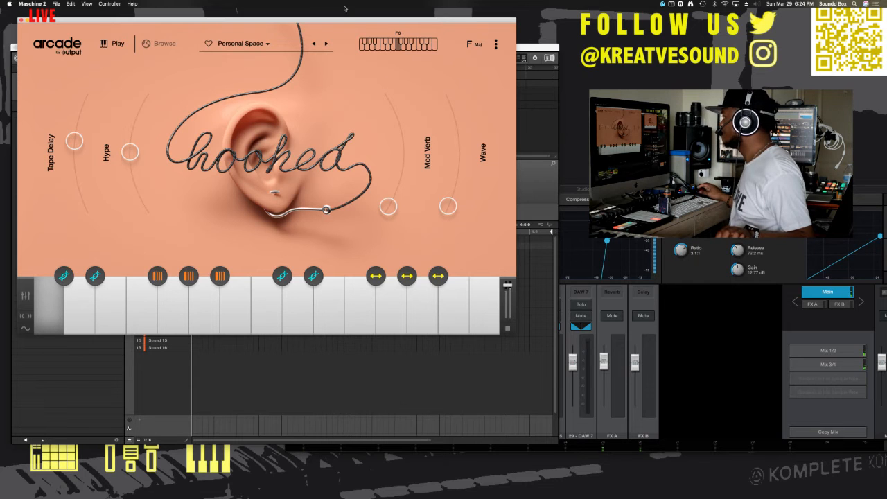
drag(351, 21, 408, 150)
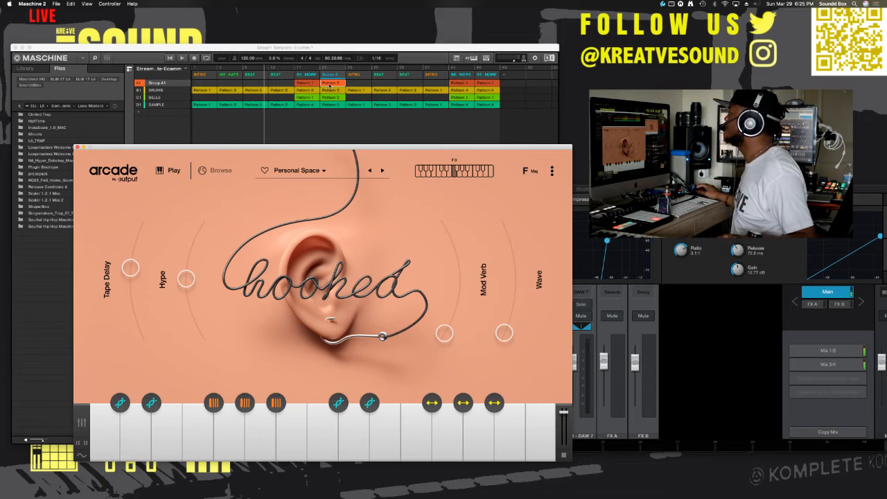
Step: Add a new Group A1 pattern to the song's second section, right after the first INTRO
click(236, 74)
click(236, 74)
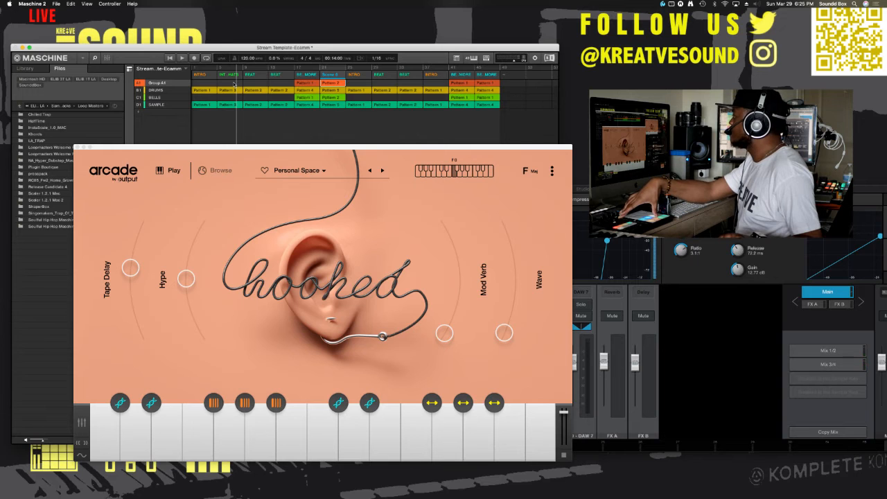
key(Tab)
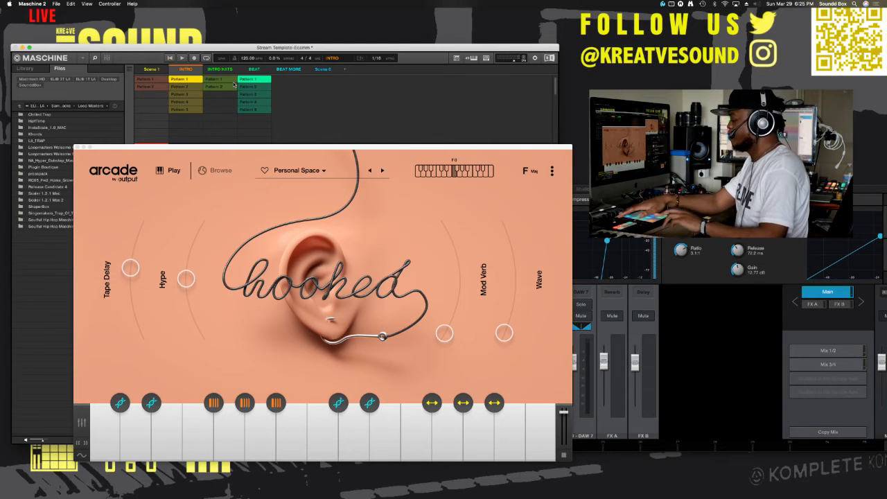
key(Tab)
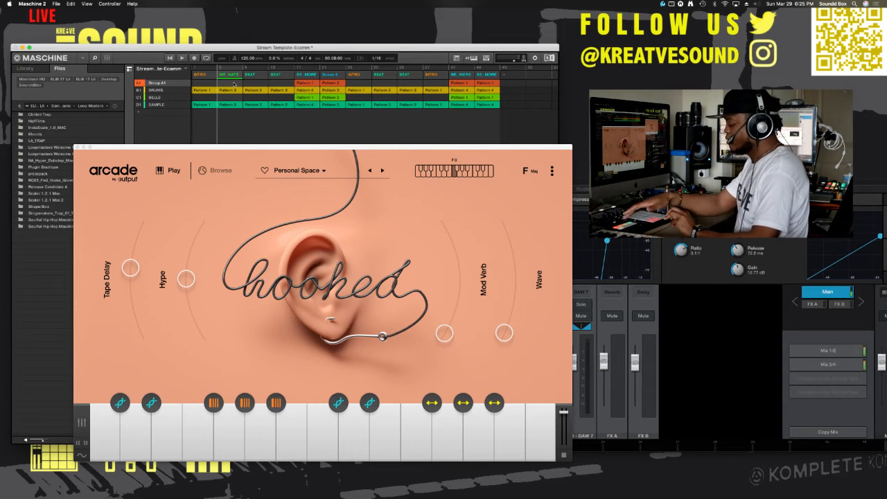
click(234, 84)
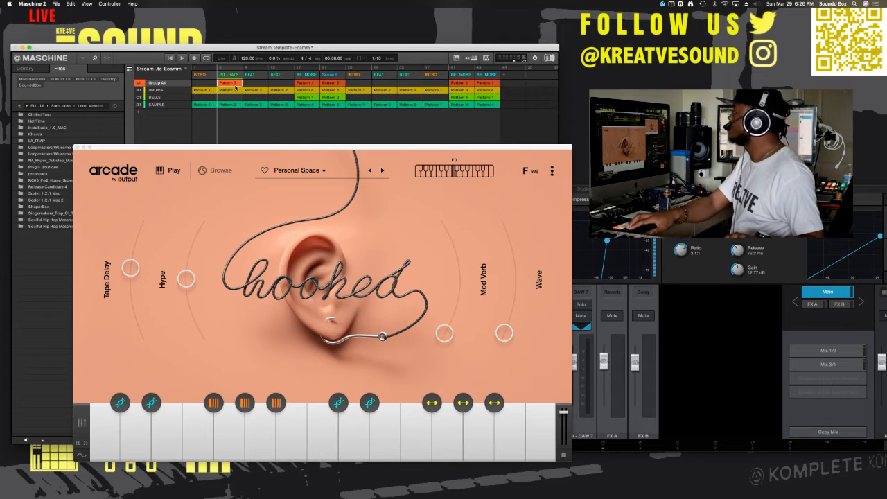
Step: Record an Arcade vocal note into the new Group A1 pattern during playback, and close the Arcade plug-in window
key(space)
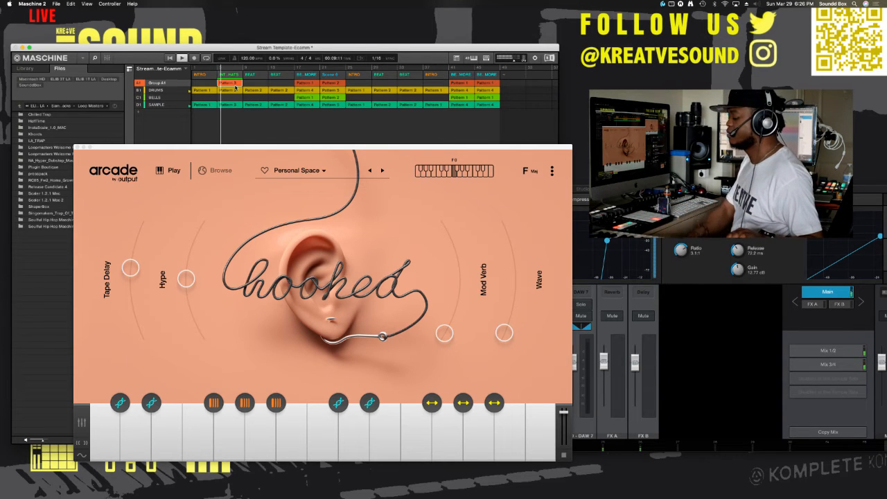
key(r)
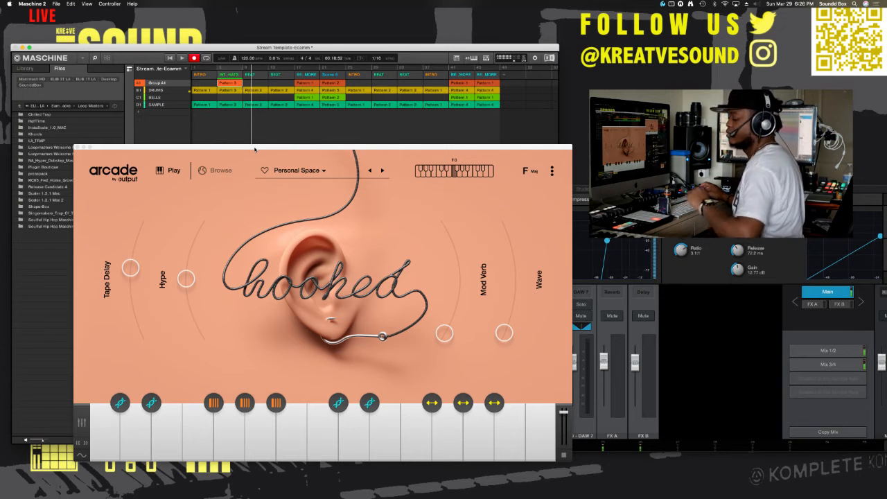
drag(255, 149, 371, 163)
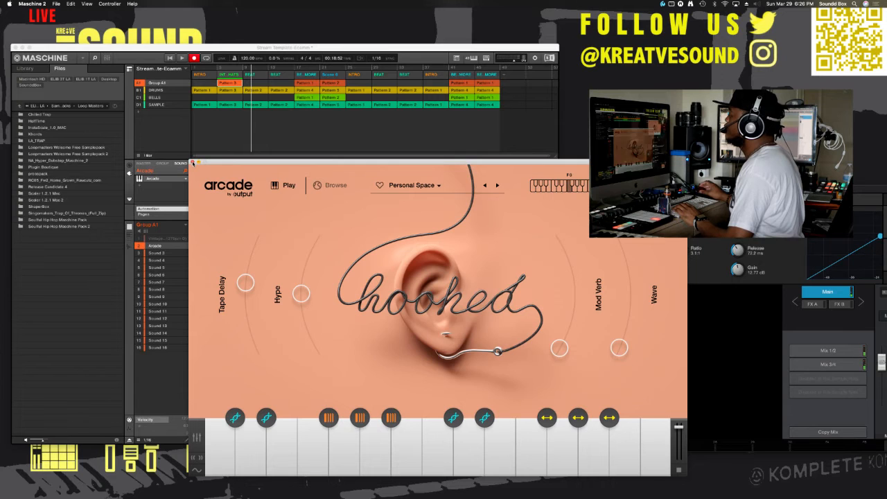
click(193, 163)
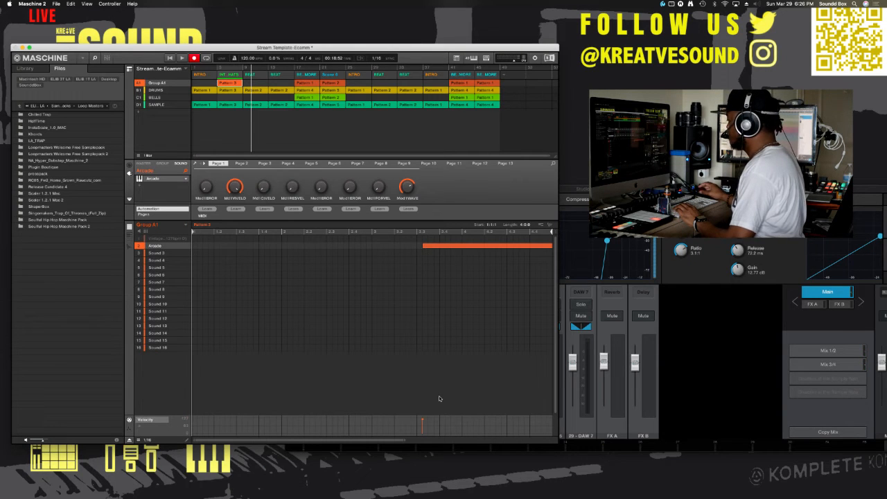
Step: Move the recorded Arcade note to the start of bar 4 and play the song to check its timing
drag(406, 442, 486, 441)
drag(363, 247, 394, 248)
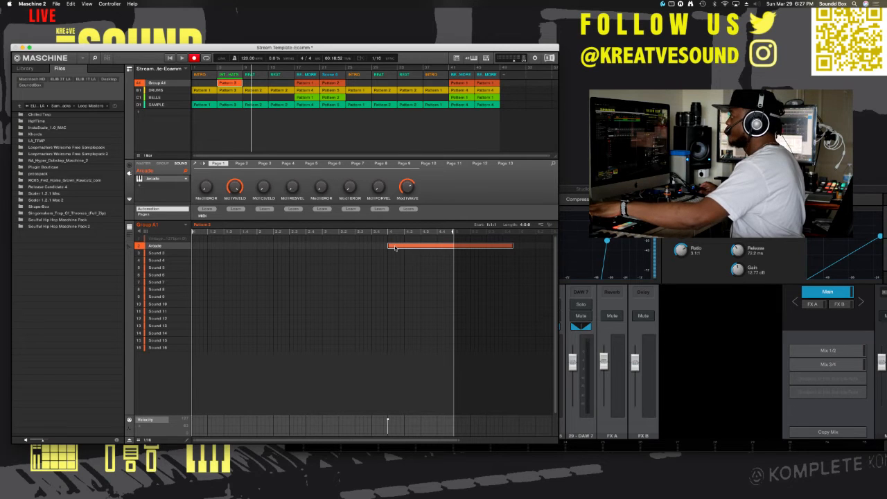
click(234, 68)
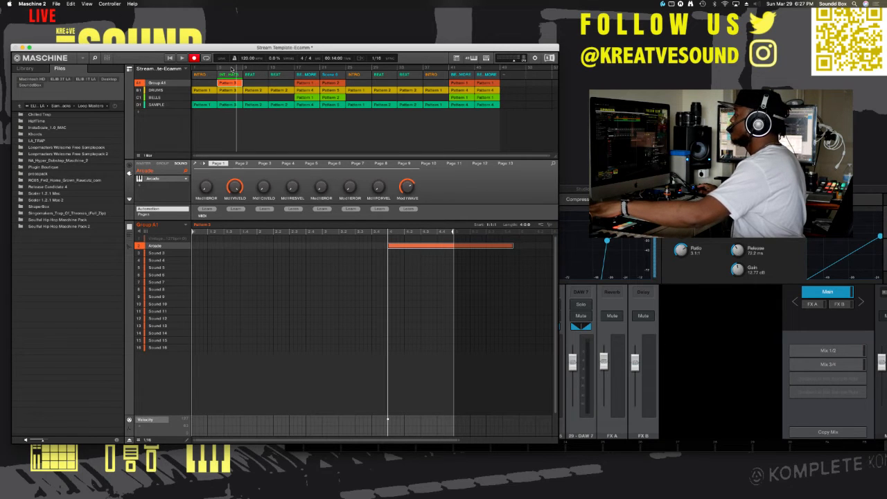
click(230, 69)
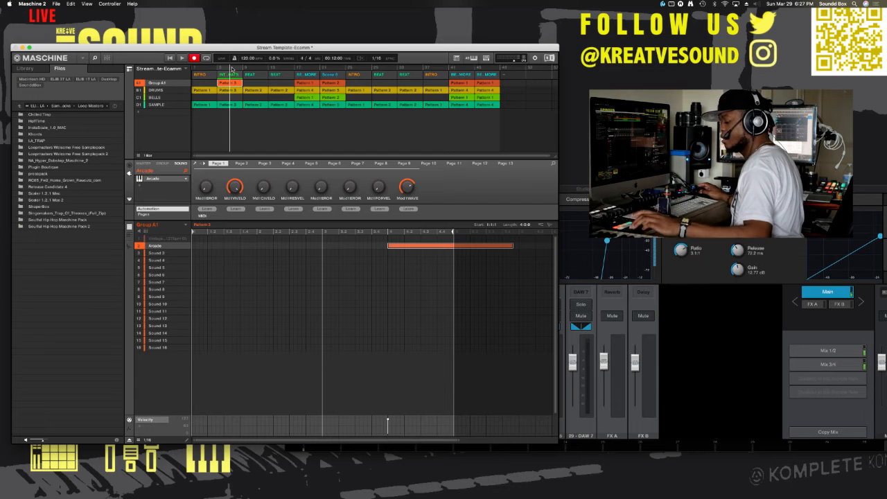
key(space)
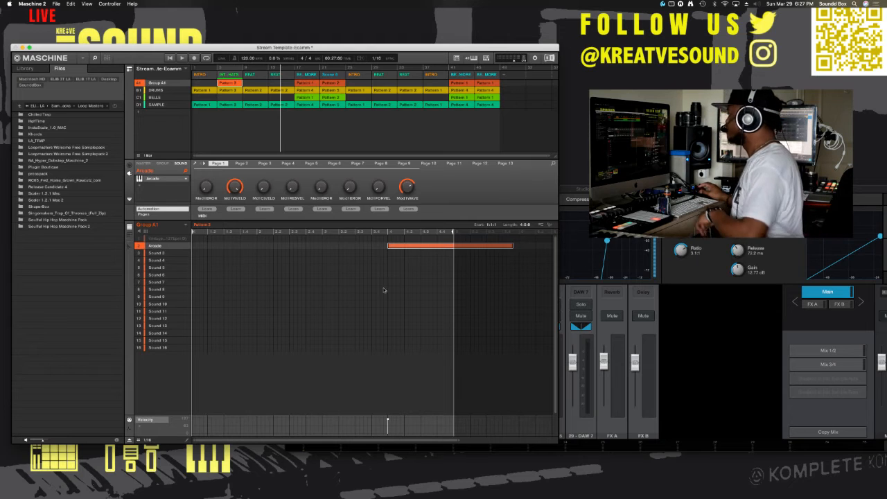
key(shift+space)
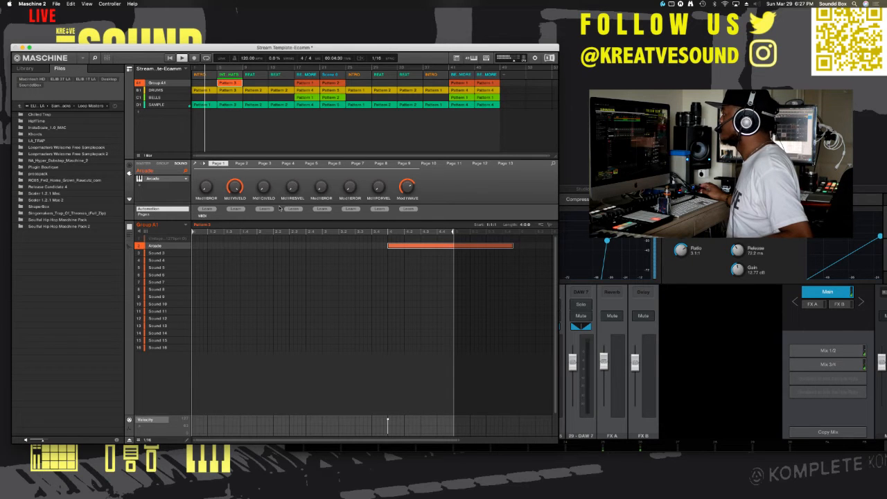
Step: Turn the last INTRO section into its own scene with separate SAMPLE and DRUMS patterns
click(173, 105)
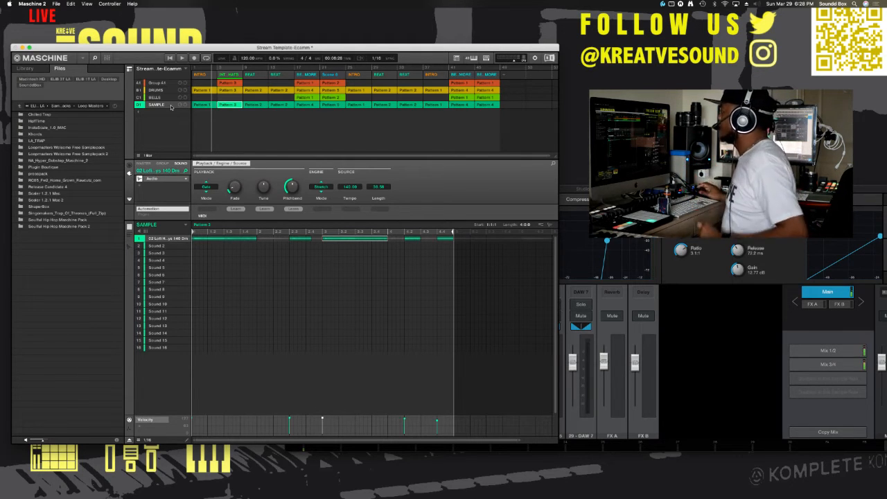
click(201, 104)
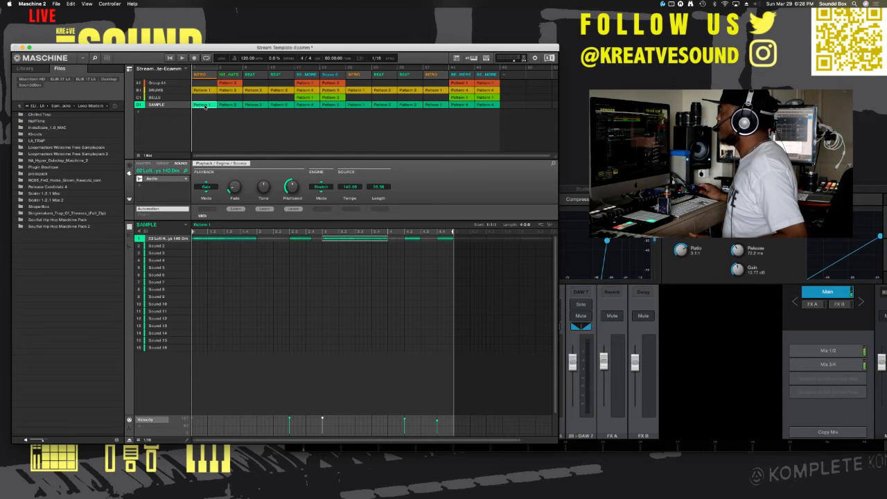
click(435, 107)
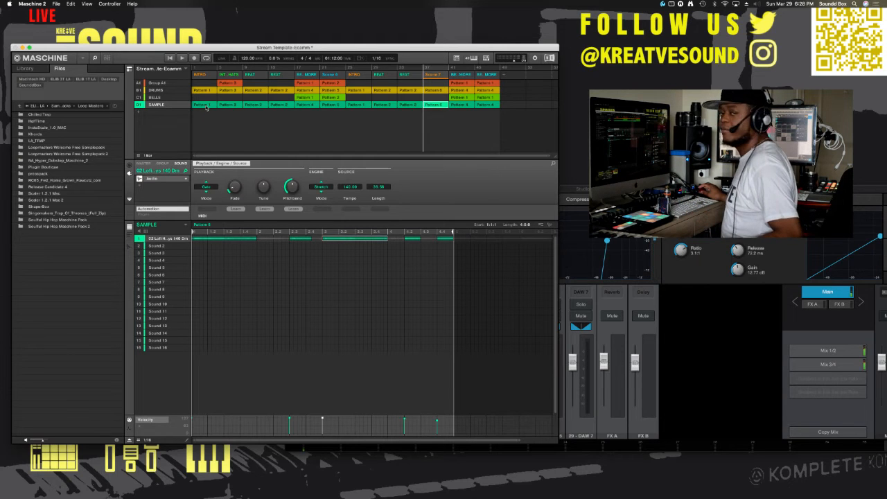
Step: Add a Perform FX low-pass filter to the SAMPLE group and automate its sweep in the first INTRO pattern, engaged from the start
click(197, 69)
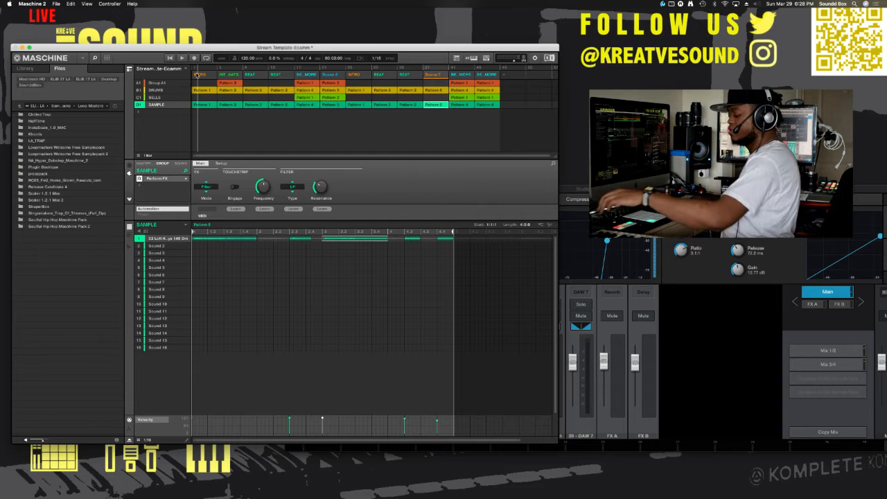
key(space)
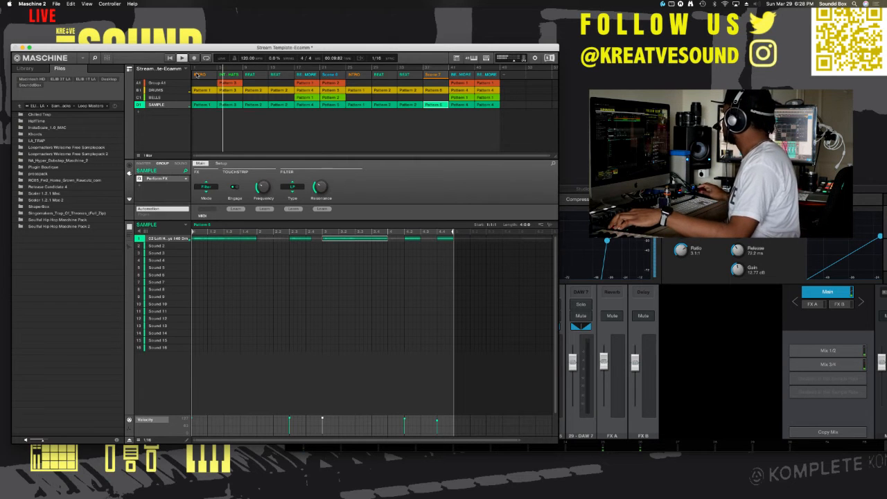
key(super+Tab)
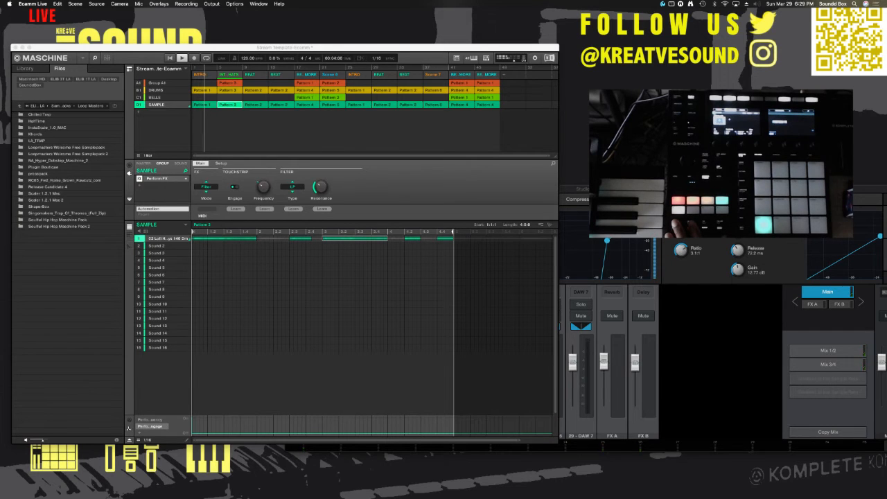
click(238, 248)
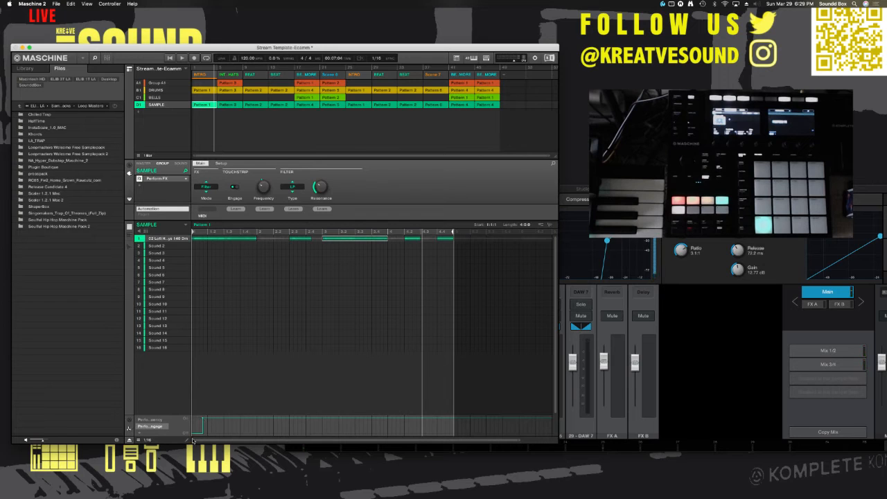
click(196, 434)
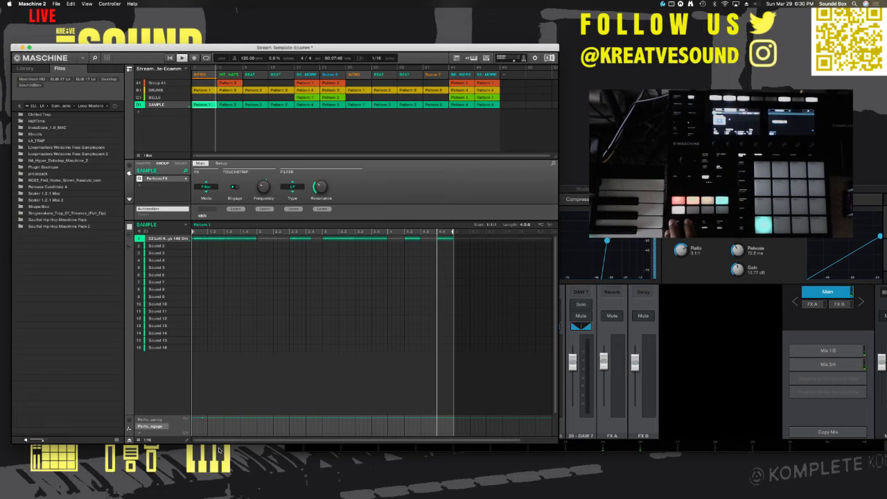
Step: Examine the filter's engage and frequency automation across the SAMPLE intro pattern and play the song back
key(space)
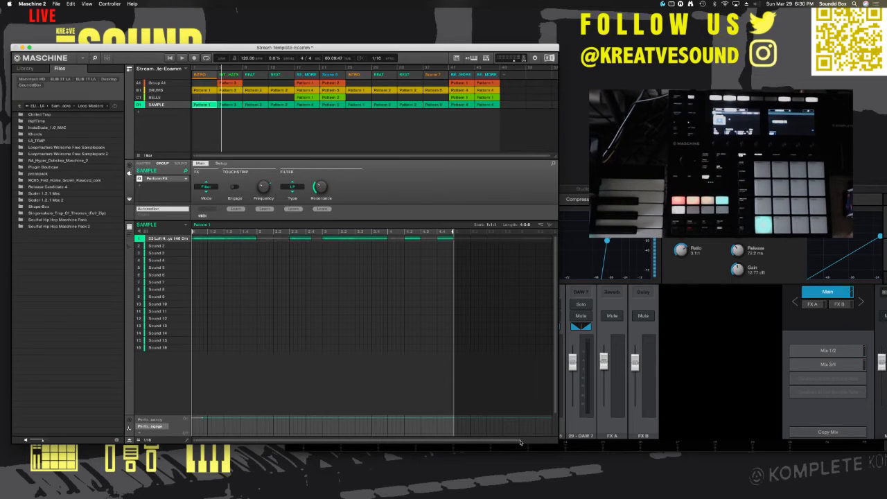
drag(520, 442, 249, 442)
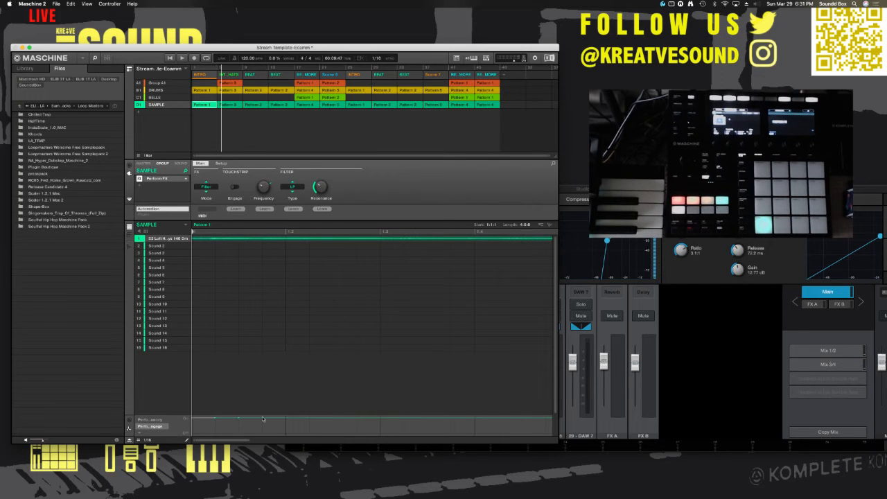
click(151, 421)
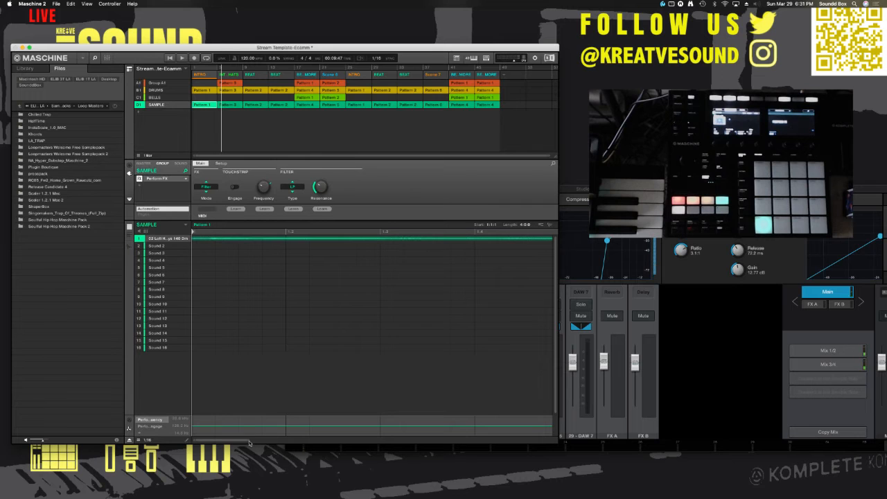
mouse_move(248, 441)
mouse_down()
mouse_move(390, 441)
mouse_move(447, 459)
mouse_up()
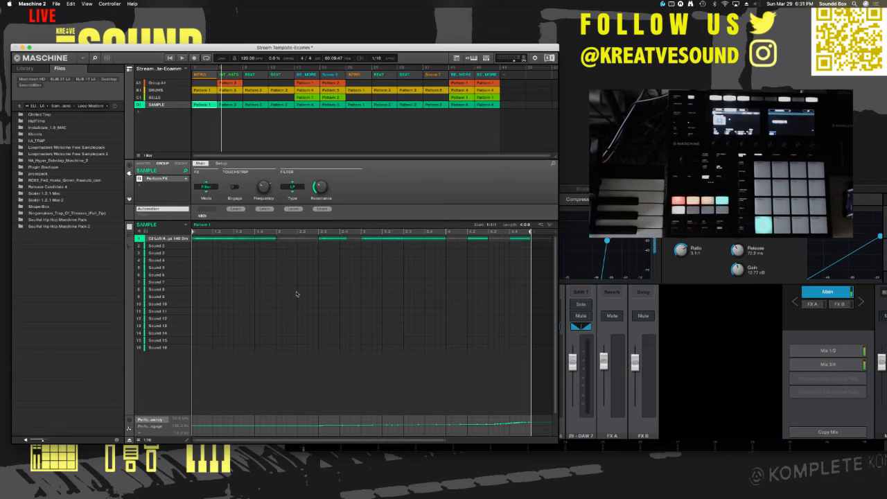
key(space)
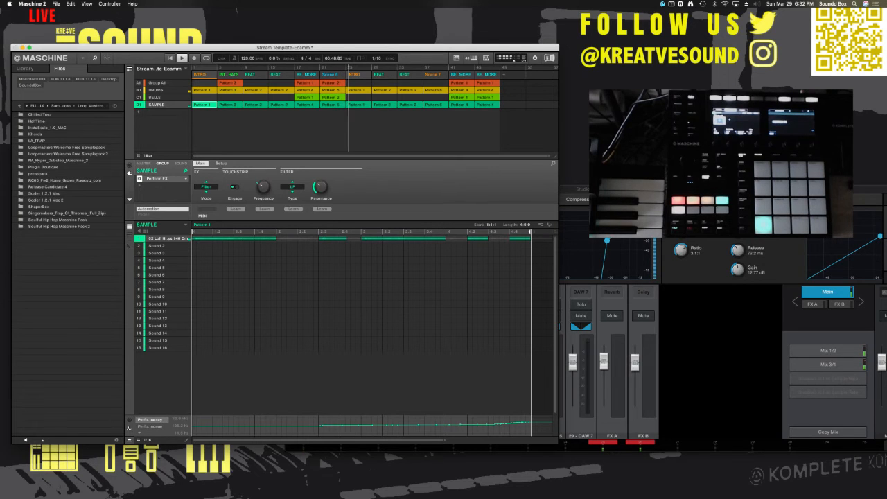
Step: Assign the filtered SAMPLE Pattern 1 to the Scene 7 section
key(super+Tab)
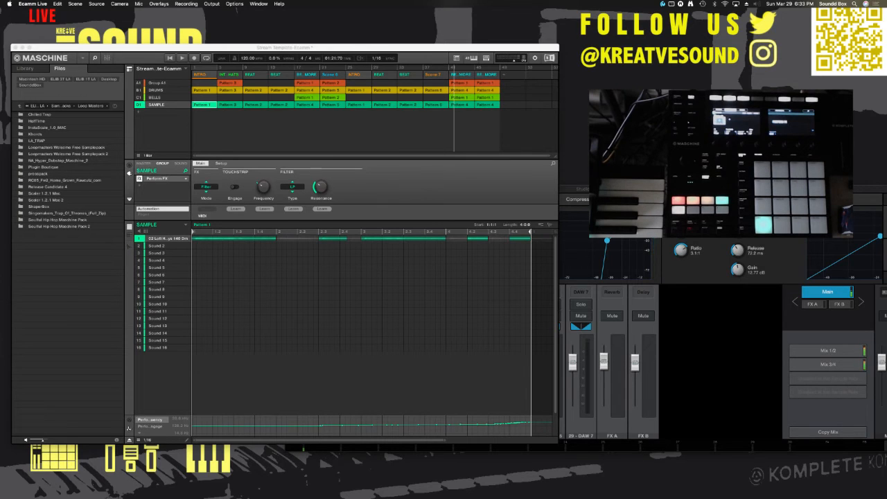
click(210, 105)
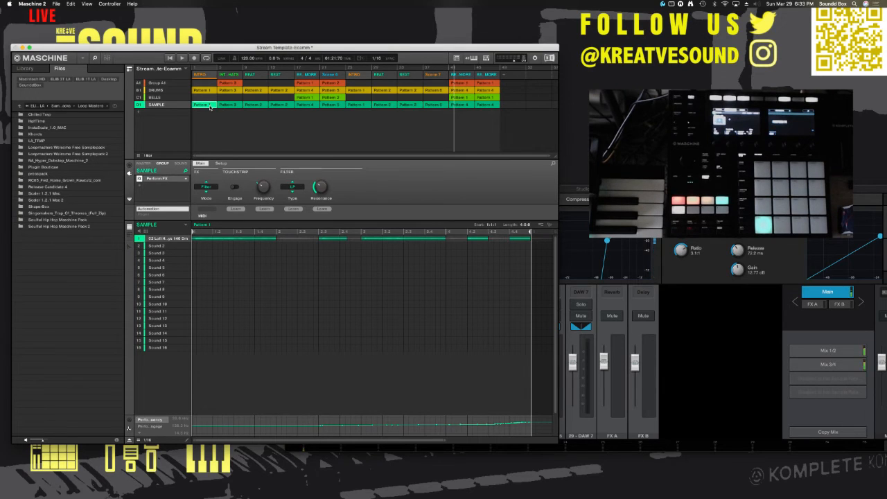
click(440, 107)
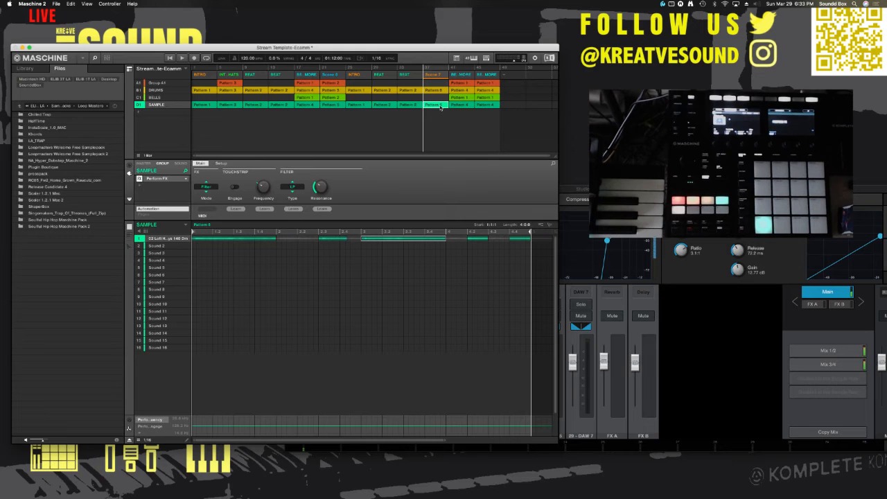
right_click(440, 106)
mouse_move(461, 119)
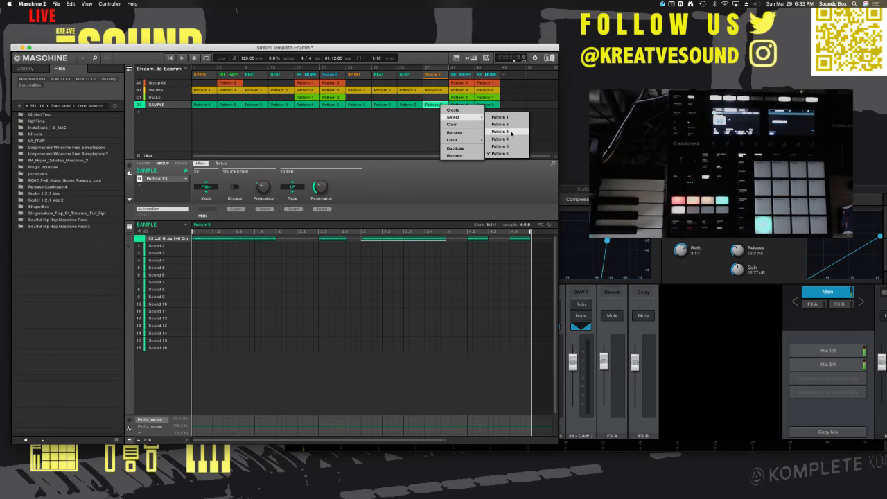
click(432, 125)
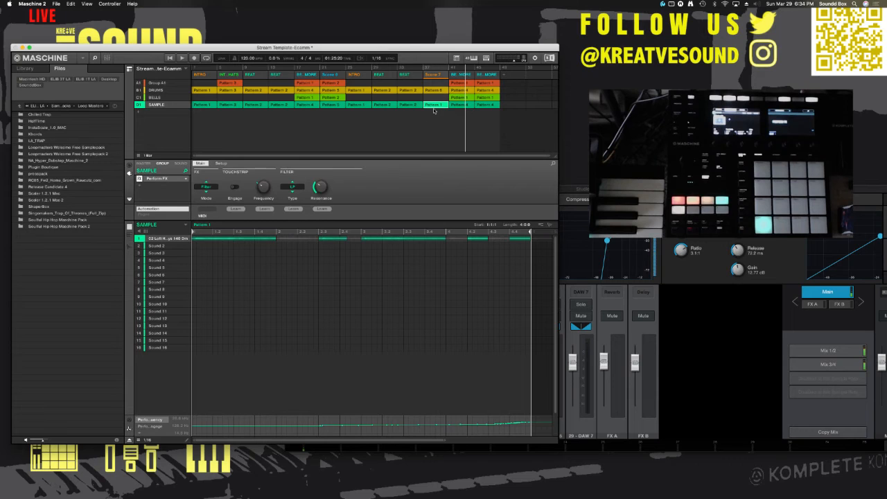
right_click(436, 107)
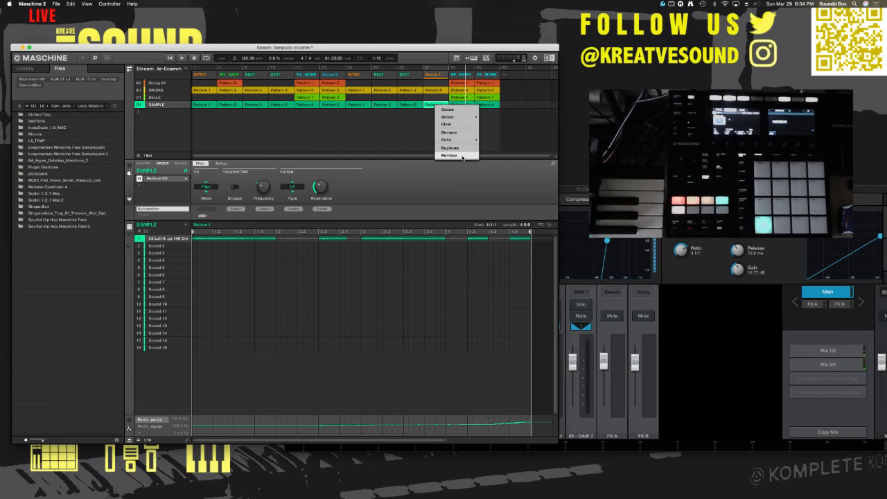
click(420, 129)
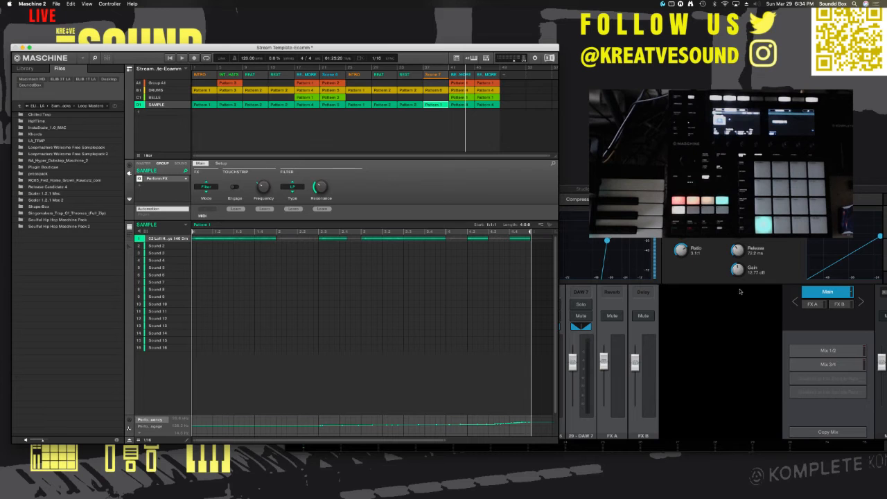
Step: Close the Studio 192 mixer and the Universal Control window
click(721, 354)
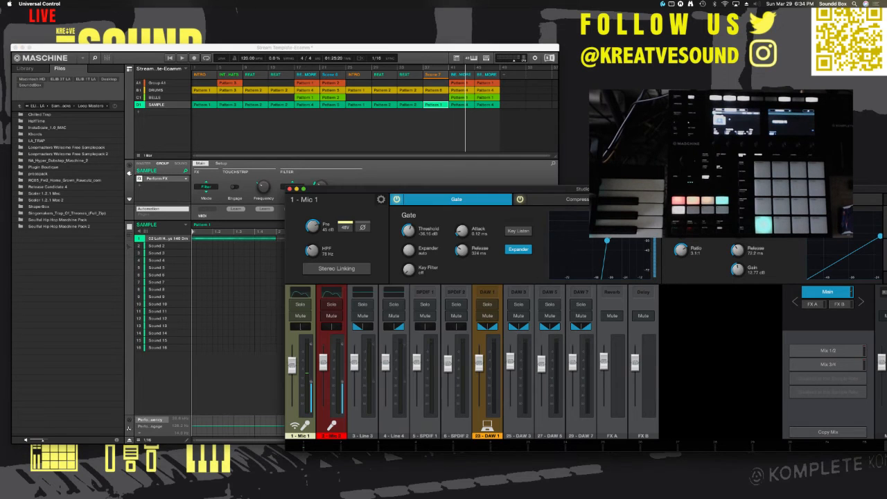
click(290, 188)
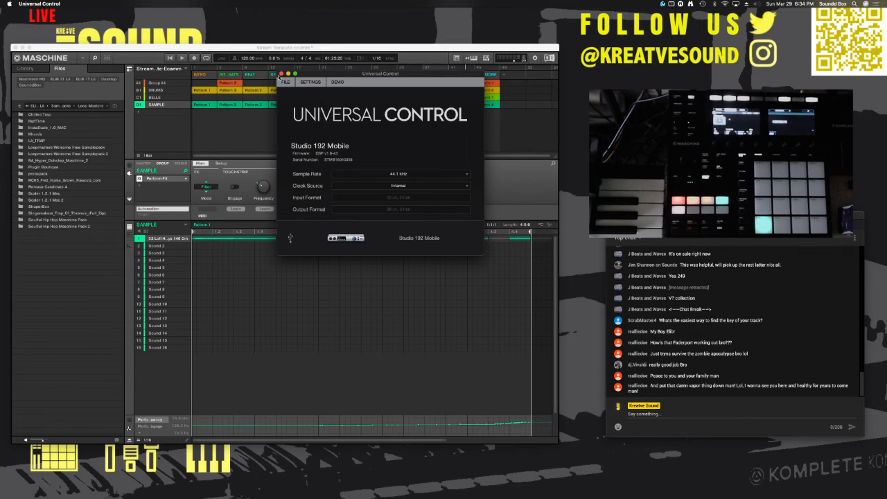
click(281, 74)
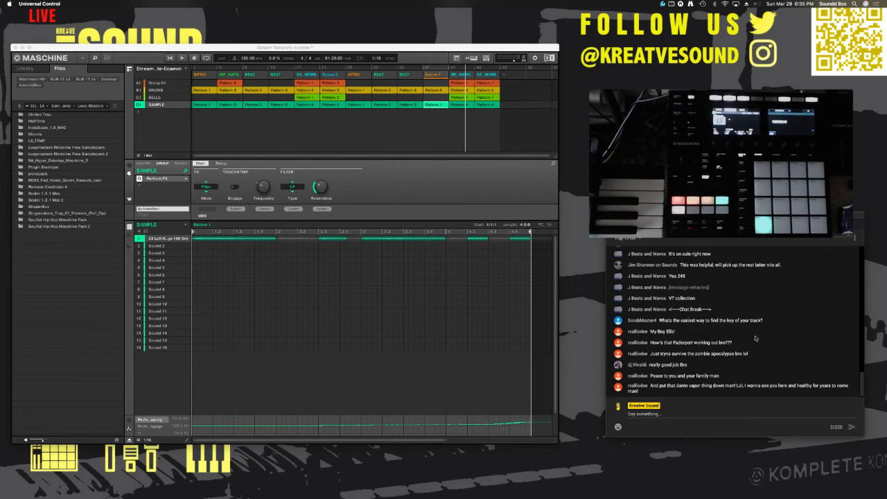